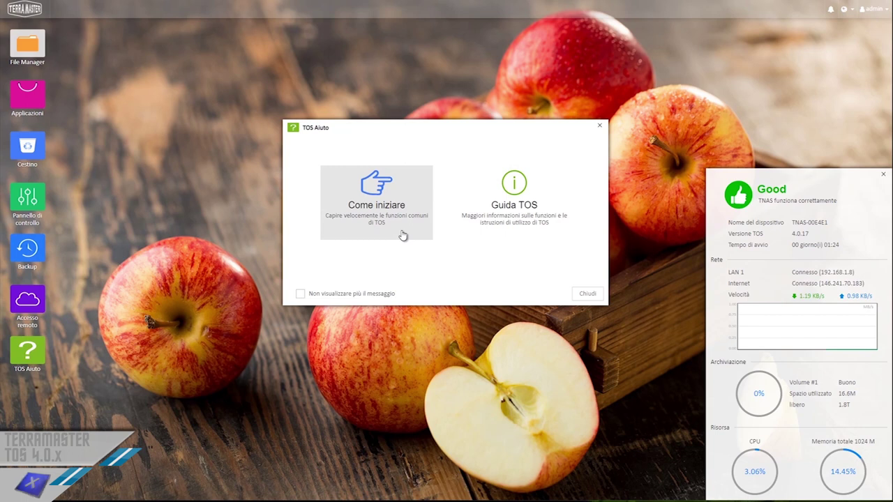
# - Dismiss the TOS Aiuto window and examine the additional file operations available in File Manager, closing it when done
pyautogui.click(587, 294)
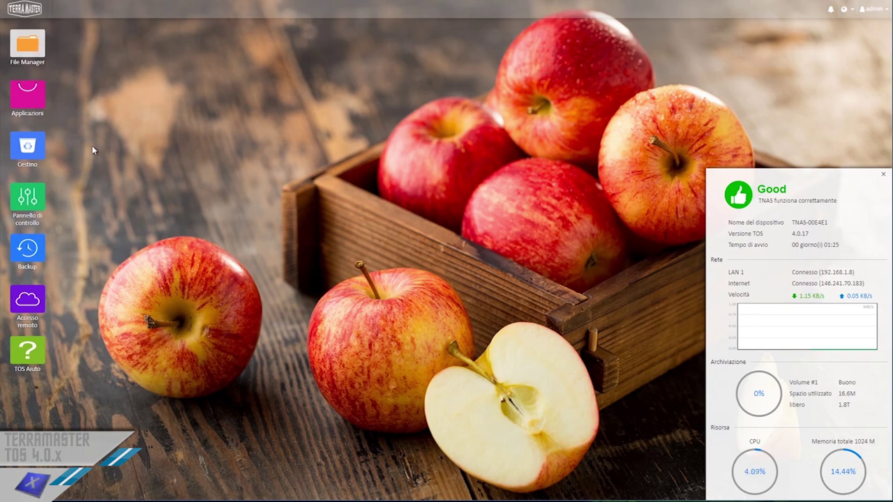
pyautogui.click(38, 54)
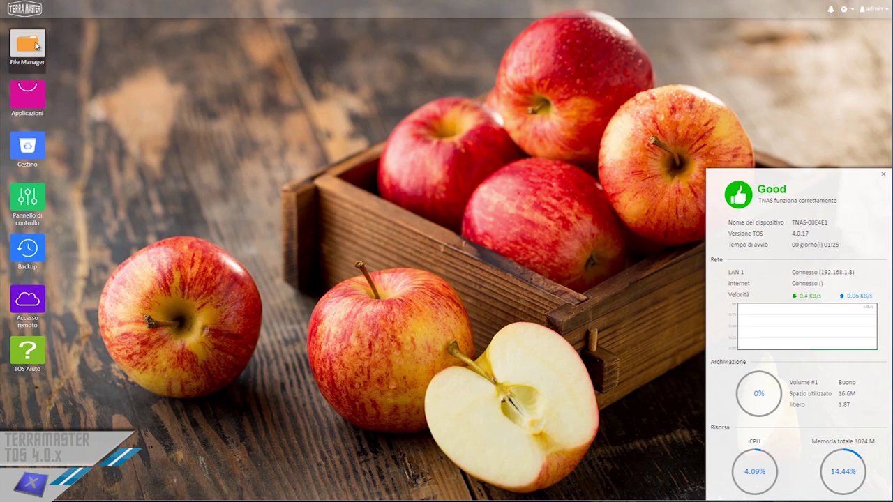
pyautogui.click(36, 46)
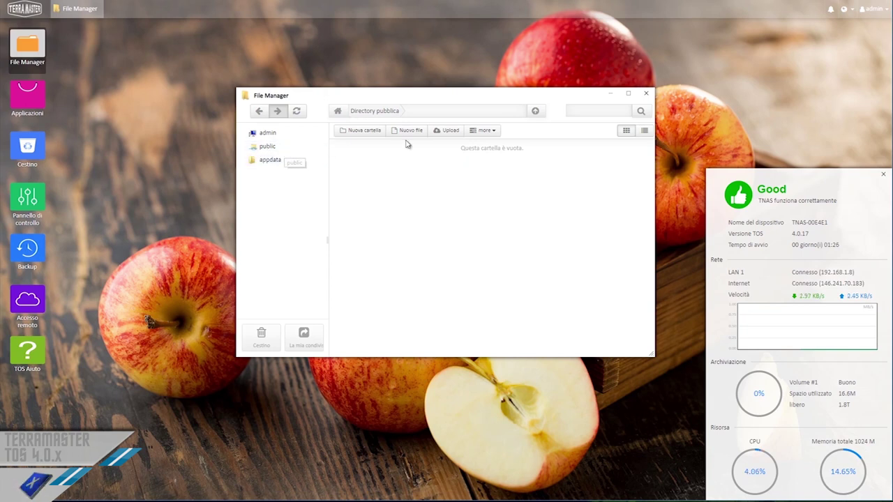
pyautogui.click(494, 132)
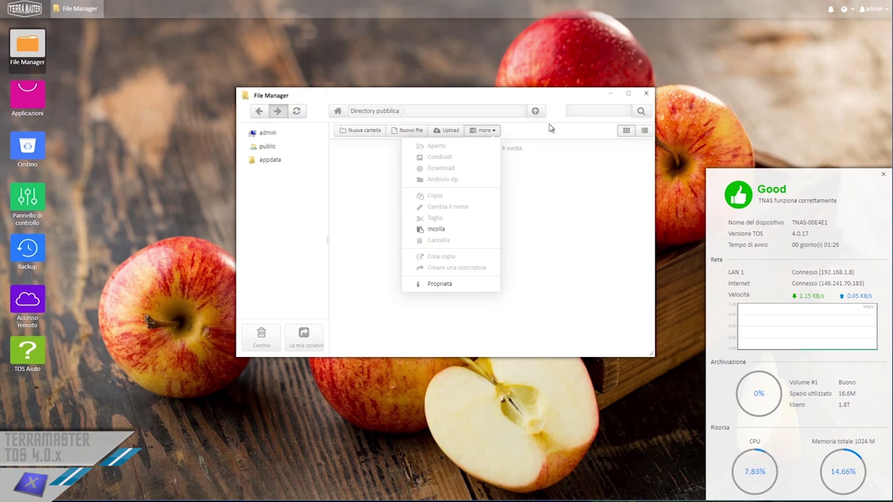
pyautogui.click(646, 94)
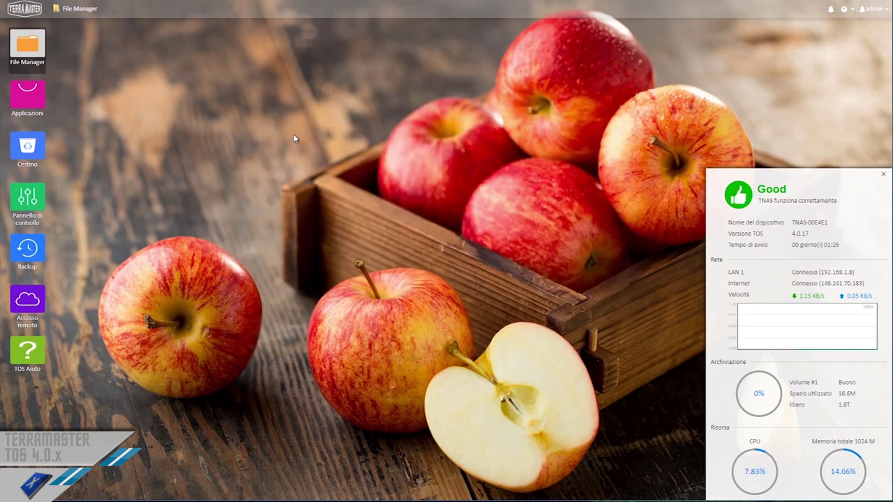
# - Browse the complete catalogue of installable apps in Applicazioni from beginning to end, closing it when done
pyautogui.click(28, 98)
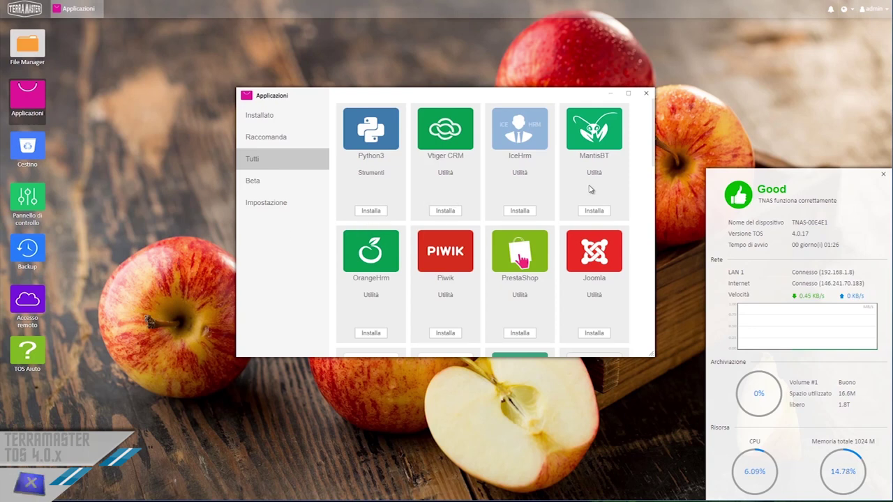
pyautogui.scroll(-10, 589, 189)
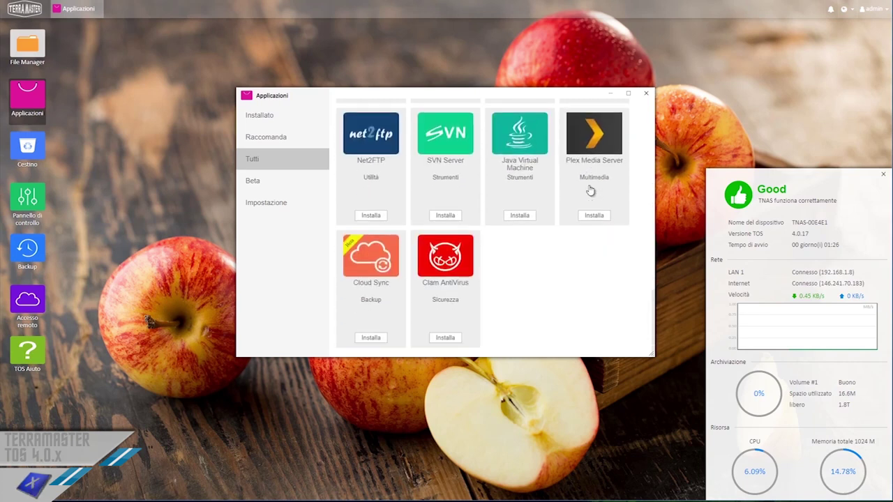
pyautogui.scroll(10, 589, 189)
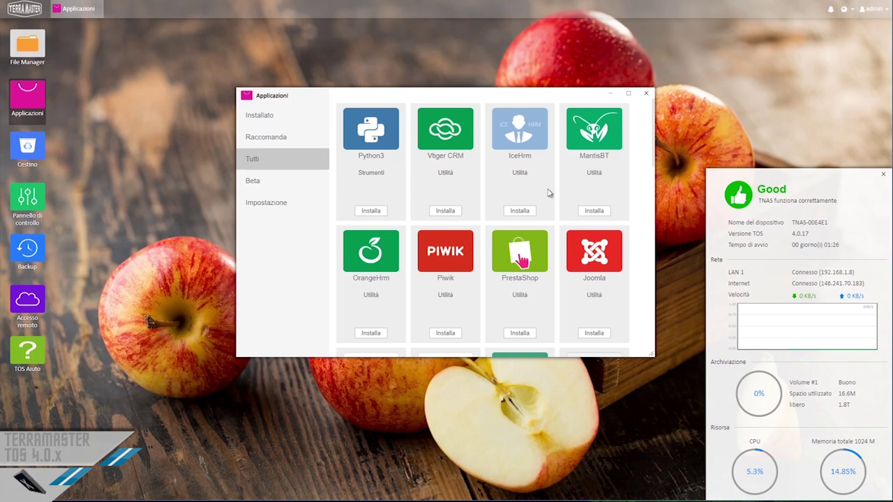
pyautogui.scroll(-3, 549, 195)
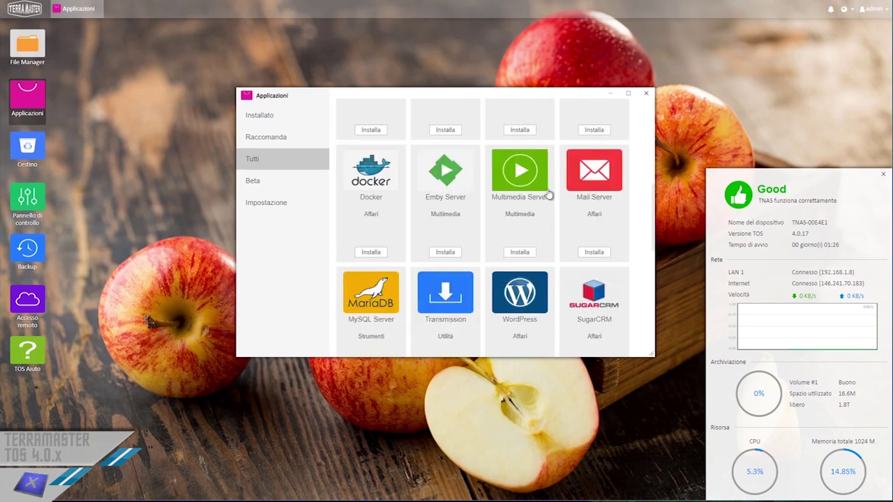
pyautogui.scroll(-5, 549, 195)
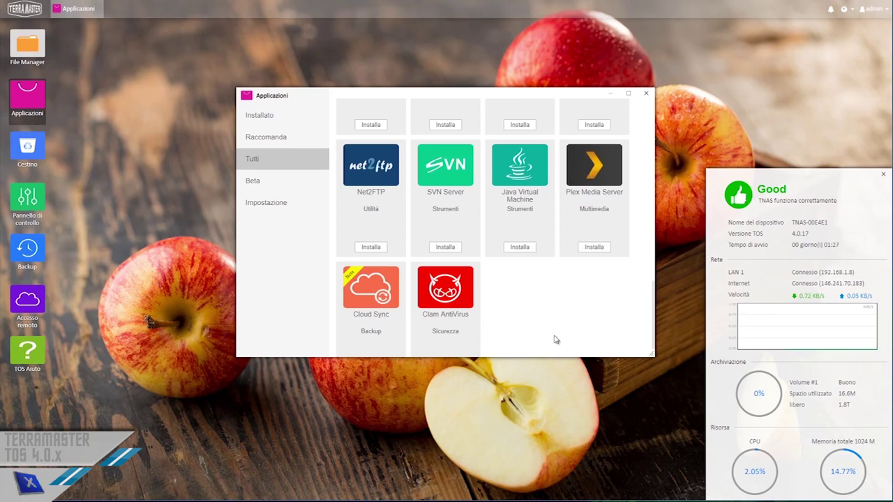
pyautogui.scroll(2, 555, 331)
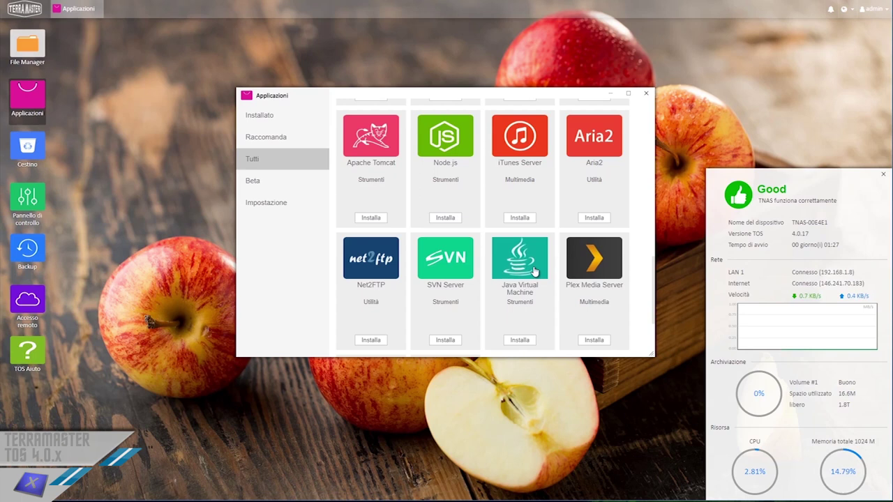
pyautogui.scroll(2, 465, 297)
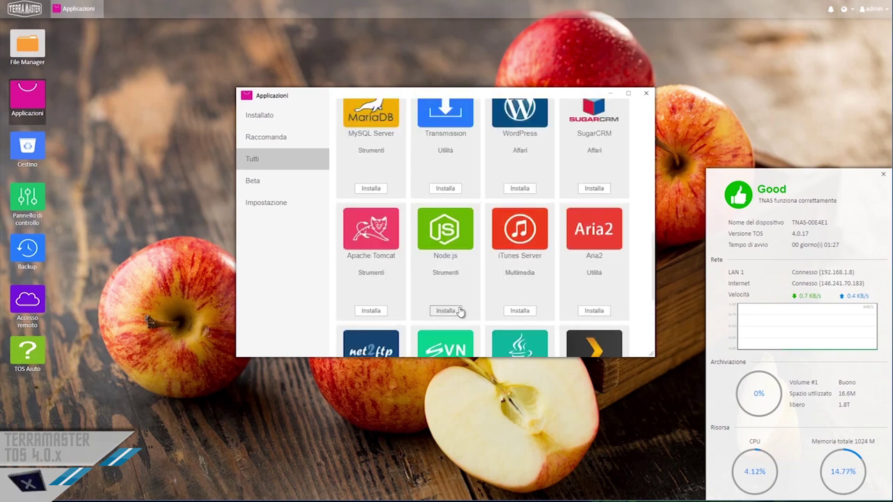
pyautogui.scroll(1, 466, 265)
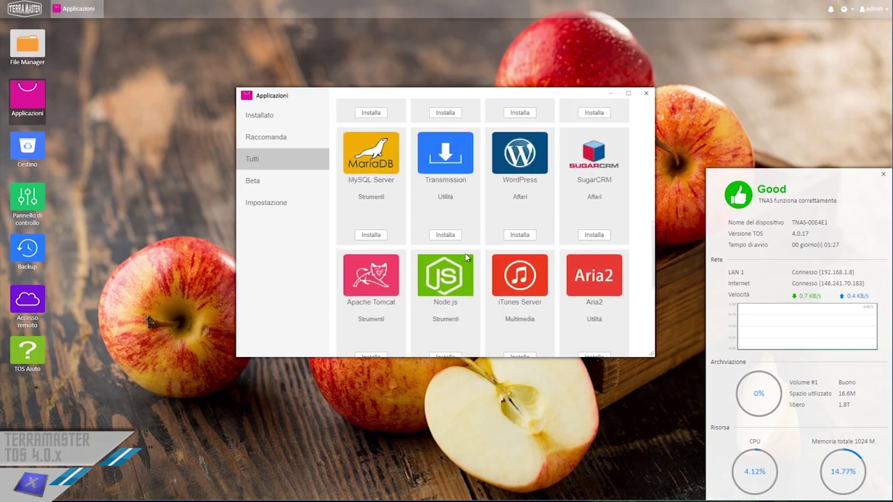
pyautogui.scroll(1, 467, 259)
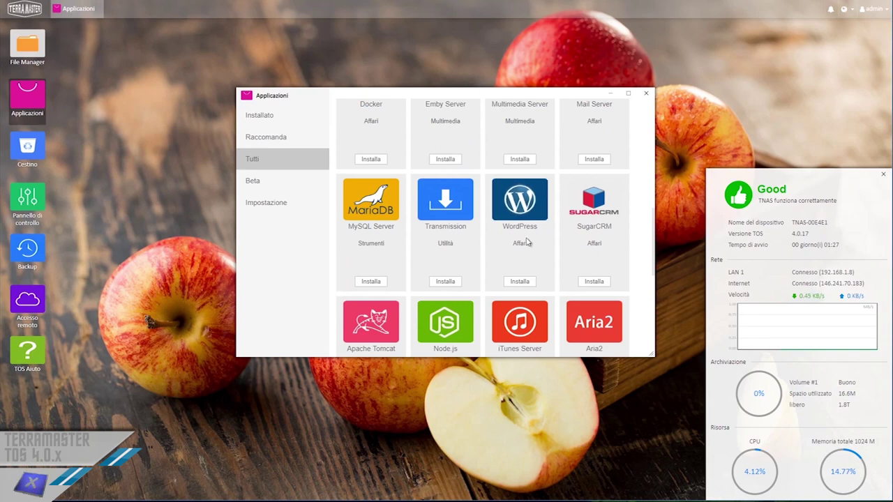
pyautogui.scroll(3, 365, 232)
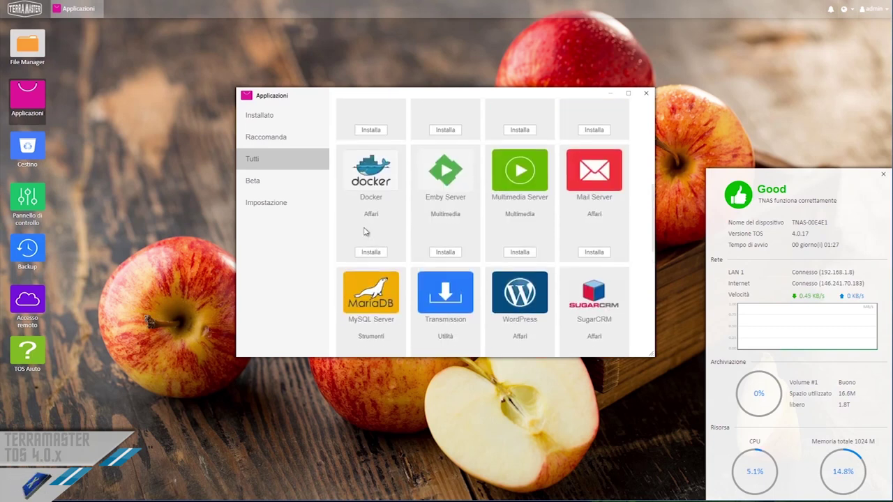
pyautogui.scroll(3, 424, 207)
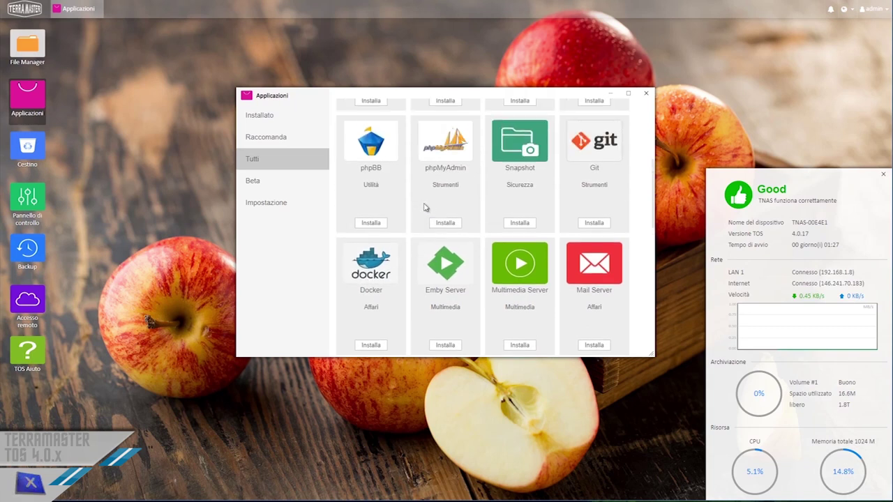
pyautogui.scroll(2, 424, 206)
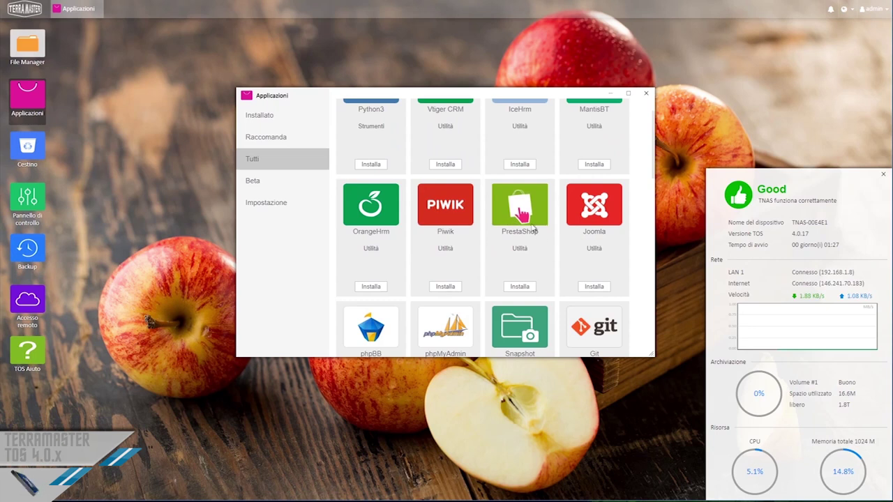
pyautogui.scroll(1, 513, 222)
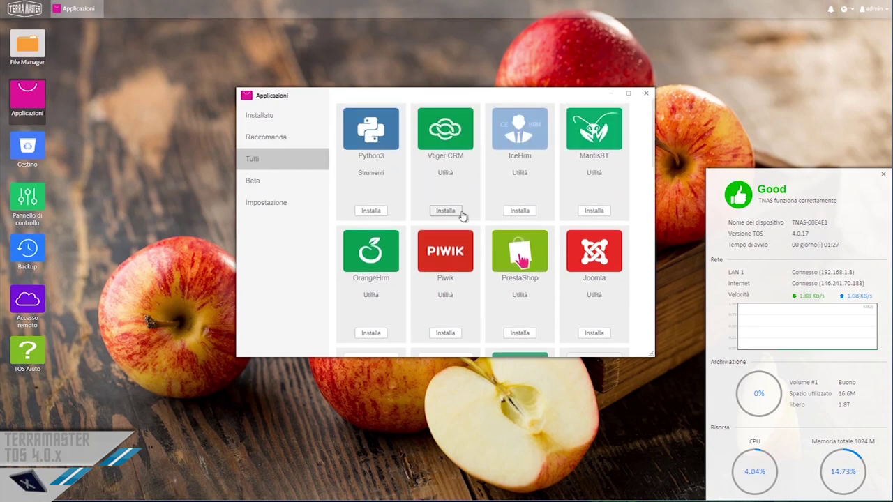
pyautogui.scroll(-12, 463, 213)
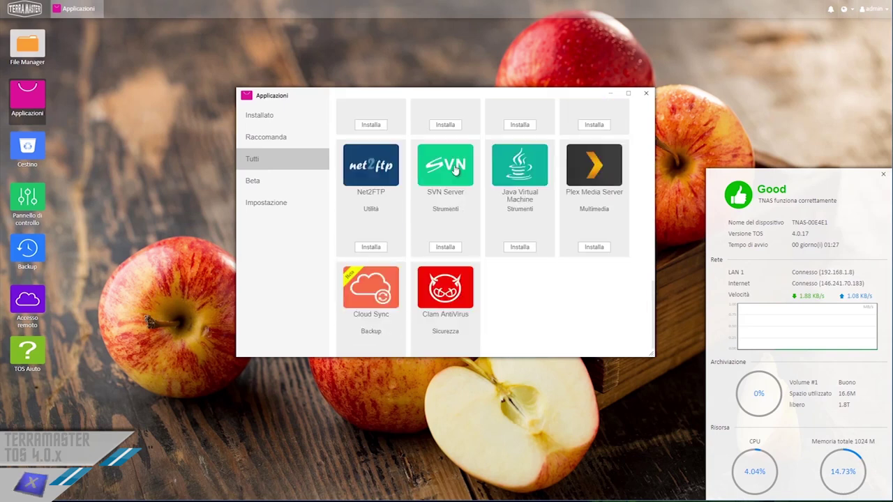
pyautogui.scroll(9, 447, 185)
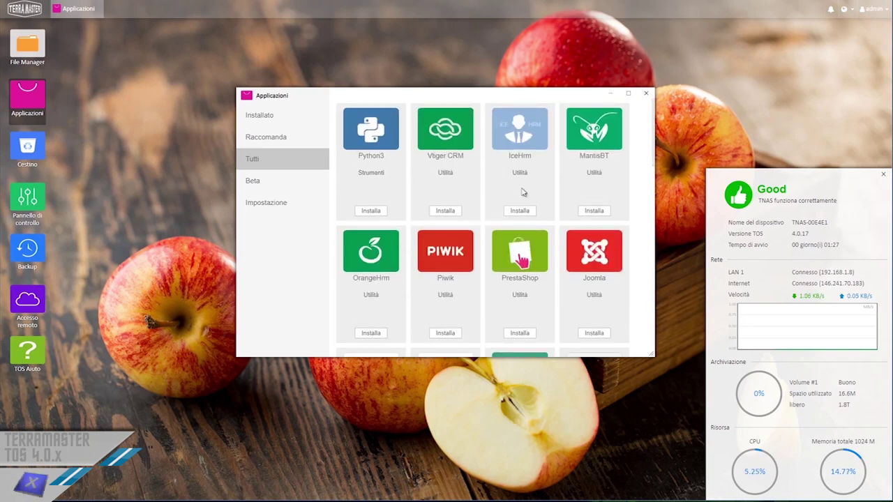
pyautogui.scroll(-5, 621, 135)
pyautogui.click(646, 93)
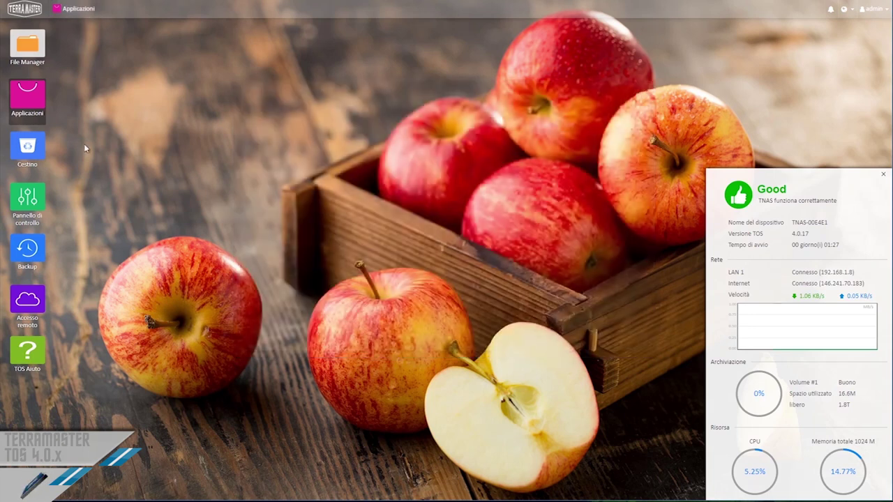
# - Open the Pannello di controllo and review all its setting categories, including the expanded Informazioni sul sistema section
pyautogui.click(27, 198)
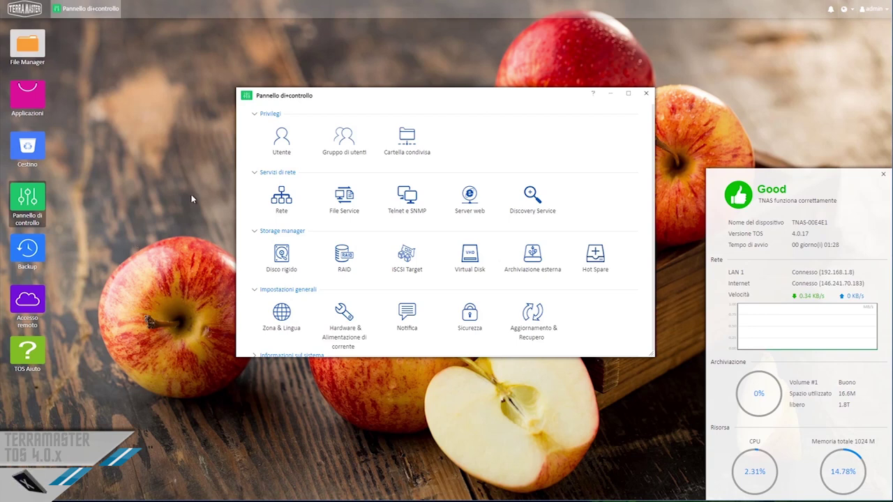
pyautogui.scroll(-1, 507, 251)
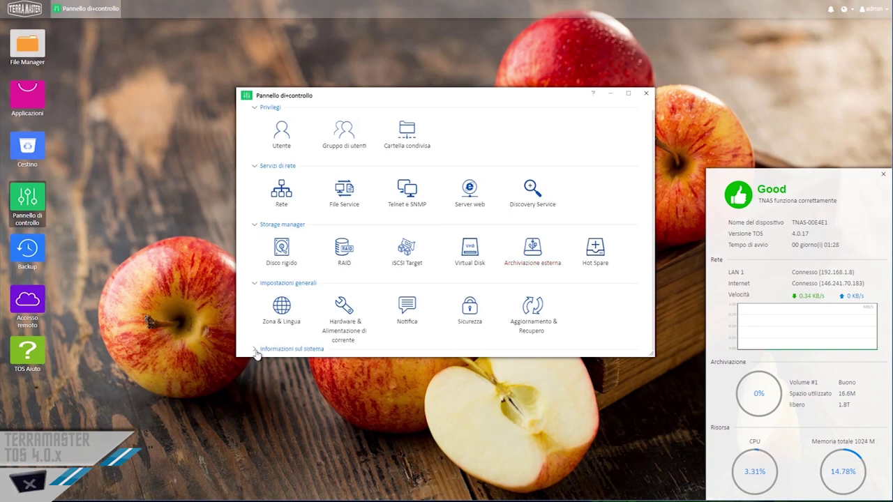
pyautogui.scroll(-2, 307, 346)
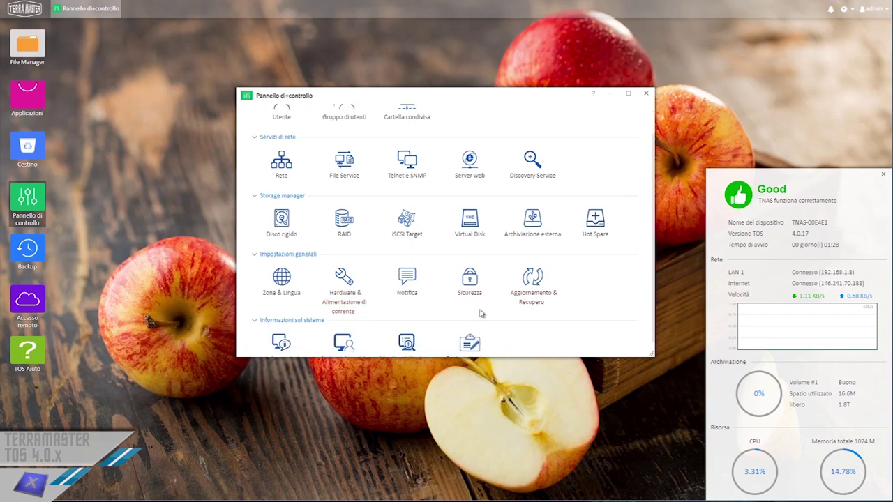
pyautogui.scroll(2, 479, 312)
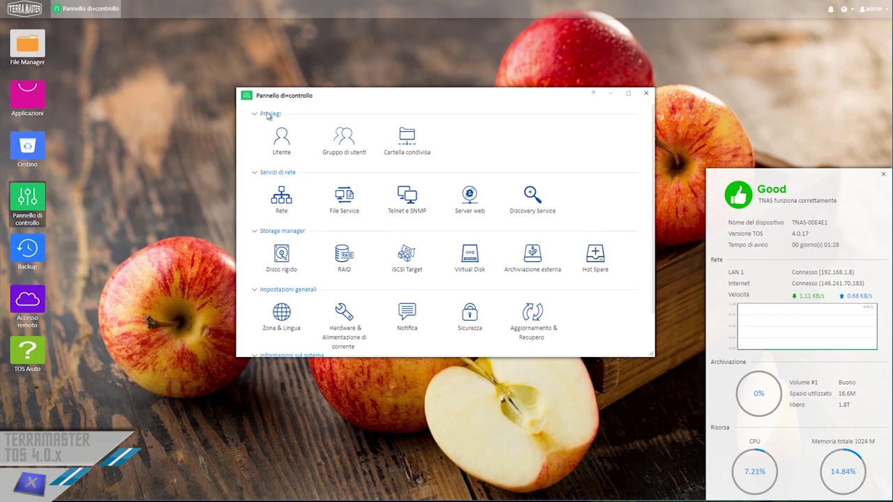
# - Review the user accounts and shared folders under Privilegi, and inspect the blank new-user form without creating an account
pyautogui.click(293, 147)
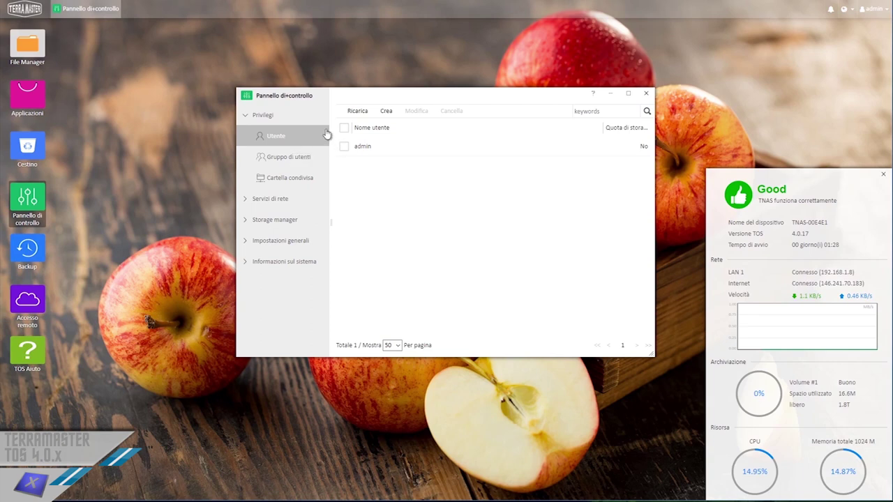
pyautogui.click(290, 178)
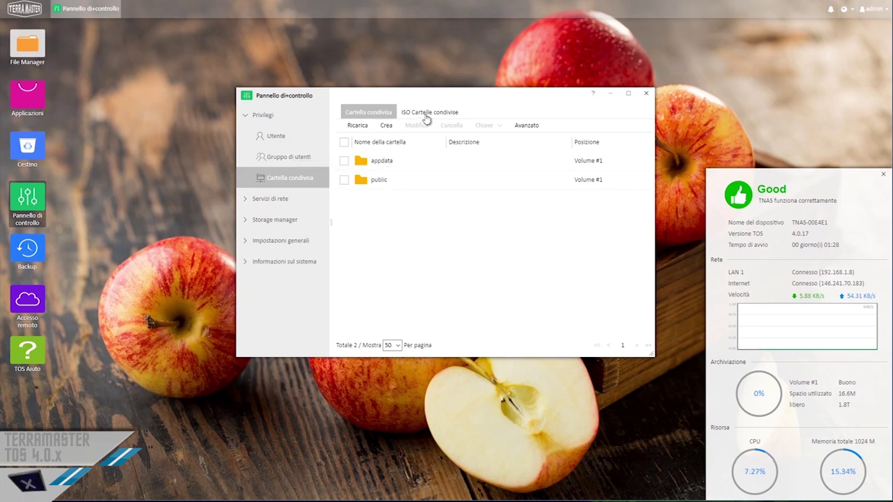
pyautogui.click(279, 140)
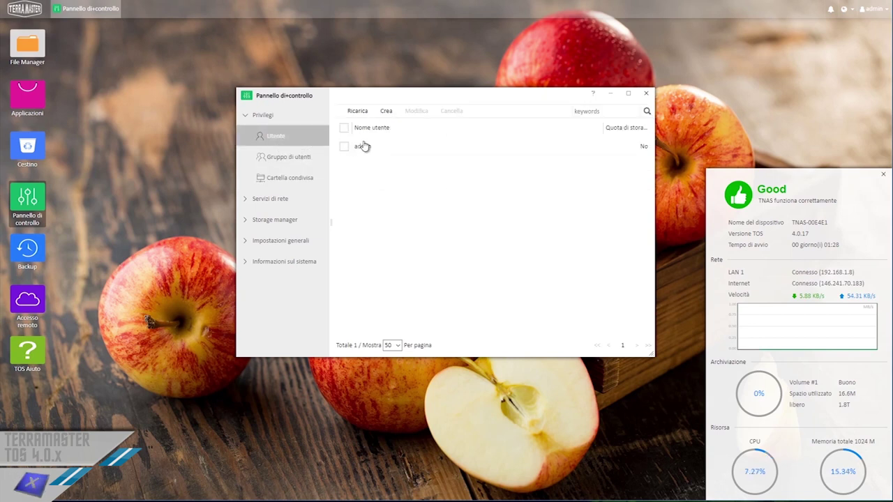
pyautogui.click(388, 113)
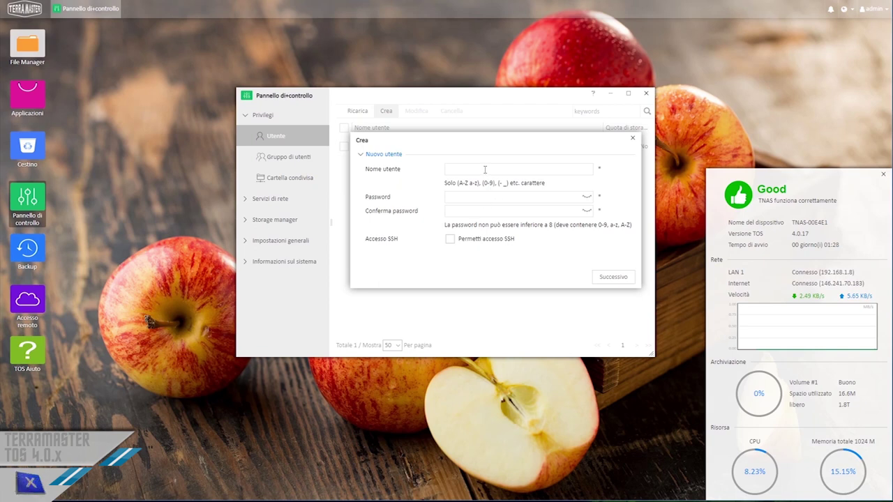
pyautogui.click(632, 137)
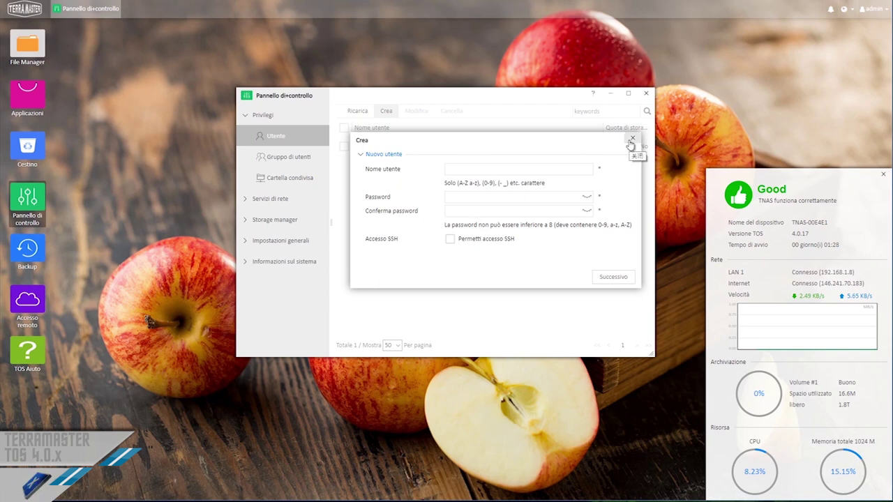
# - Inspect the general network settings under Servizi di rete and expand the LAN 1 interface details
pyautogui.click(259, 198)
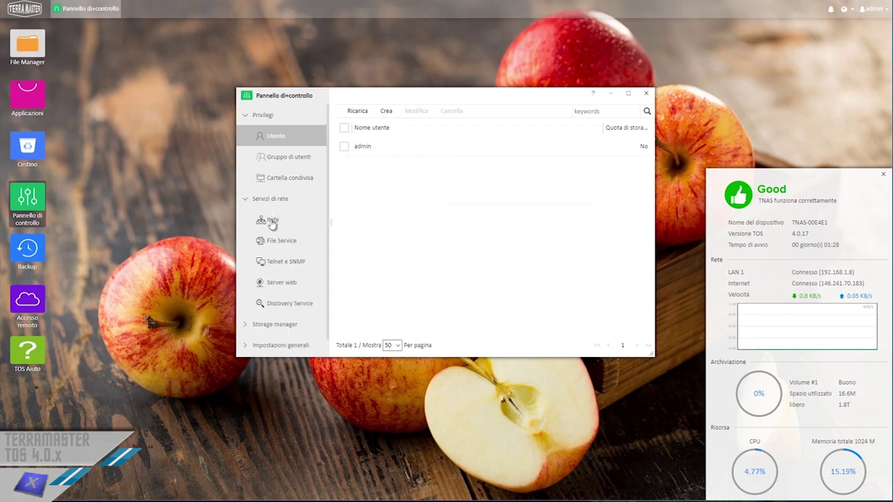
pyautogui.scroll(-1, 271, 211)
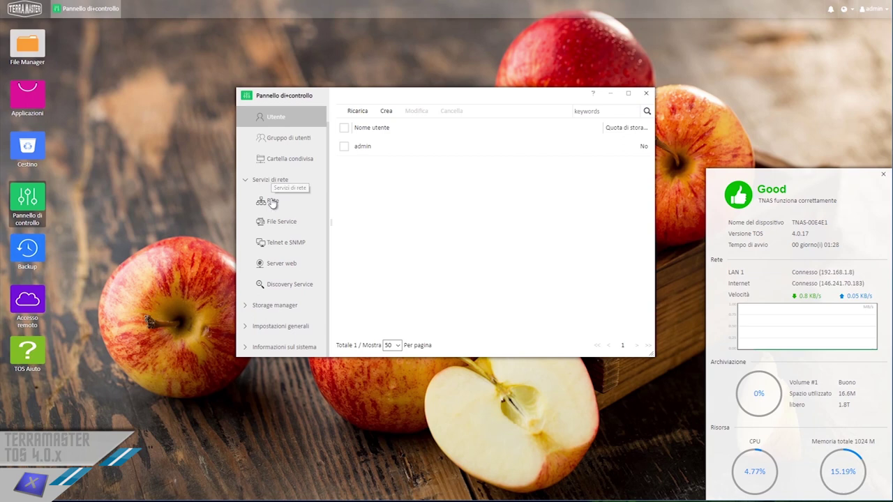
pyautogui.click(274, 203)
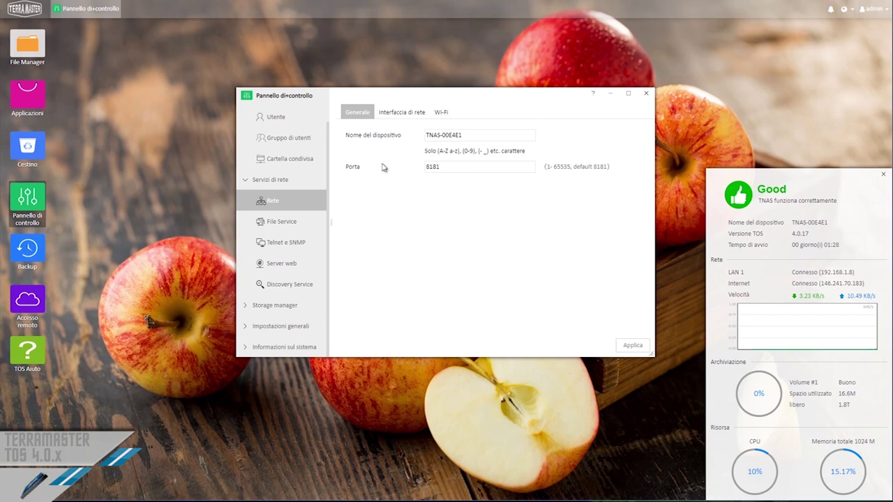
pyautogui.click(405, 113)
pyautogui.click(427, 144)
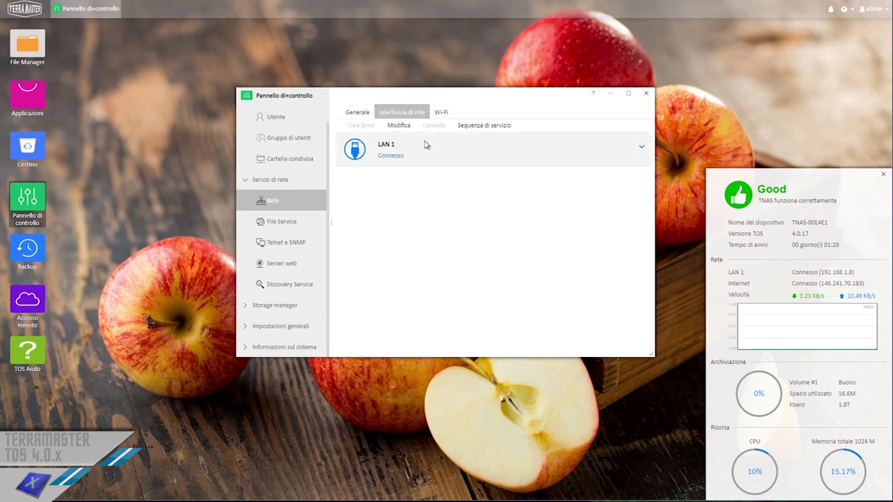
pyautogui.click(640, 148)
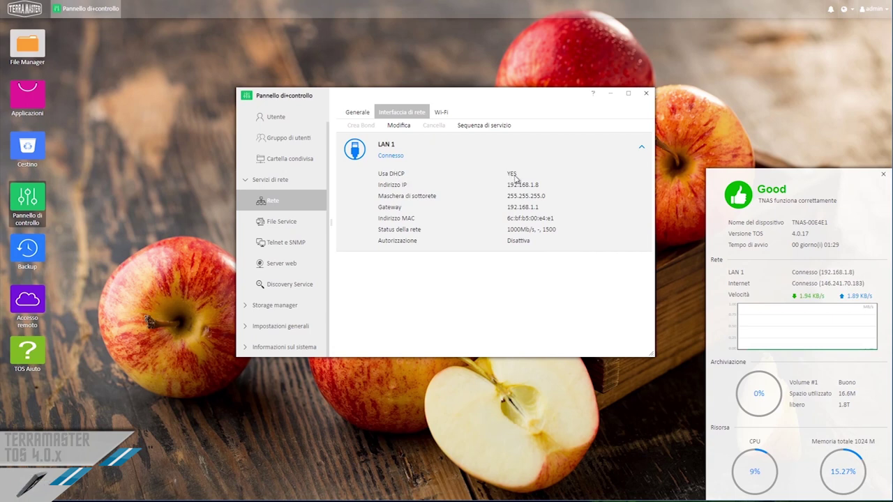
# - Inspect the editable IP settings of LAN 1 without changing them, and check the Wi-Fi settings
pyautogui.click(398, 125)
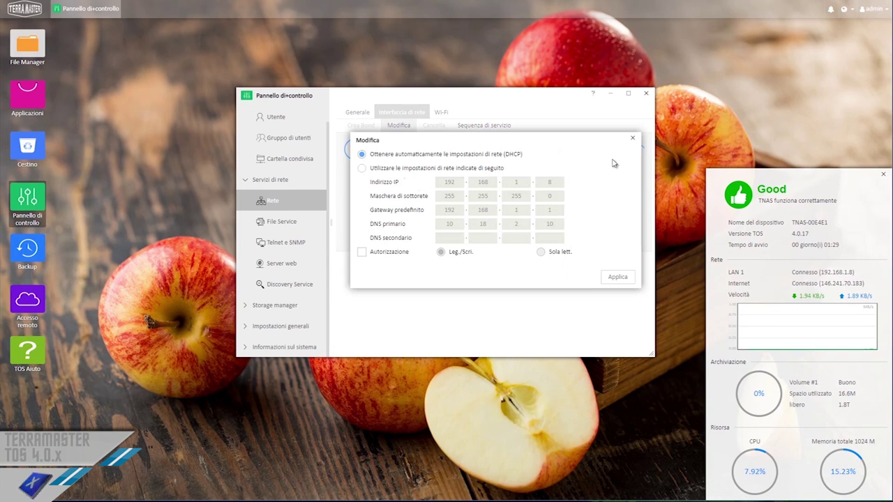
pyautogui.click(632, 138)
pyautogui.click(441, 112)
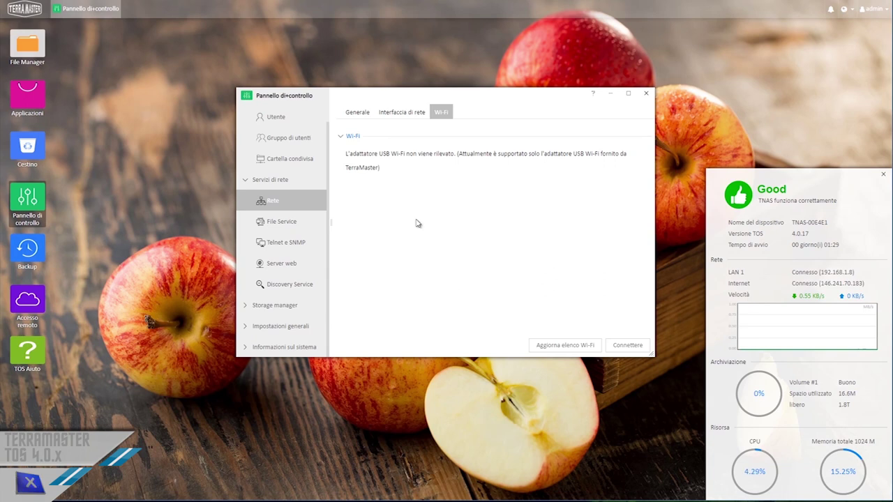
# - Review the Windows, Mac, FTP and NFS file service settings under File Service
pyautogui.click(277, 225)
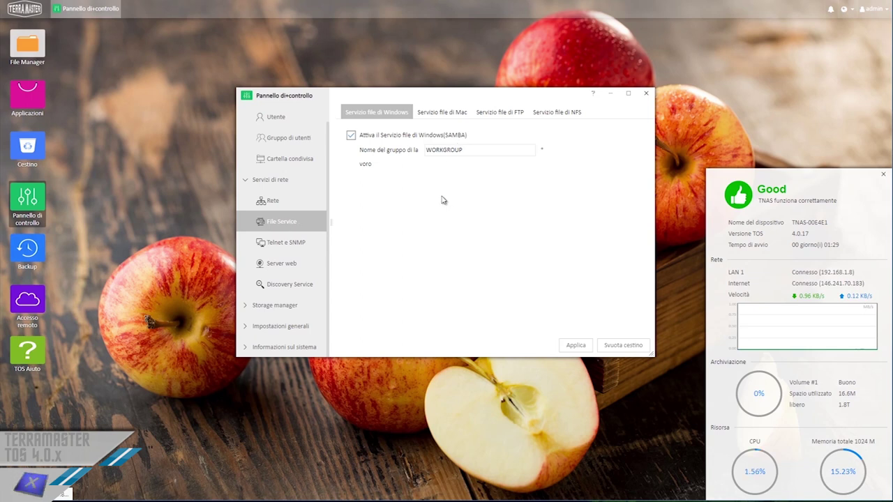
pyautogui.click(441, 114)
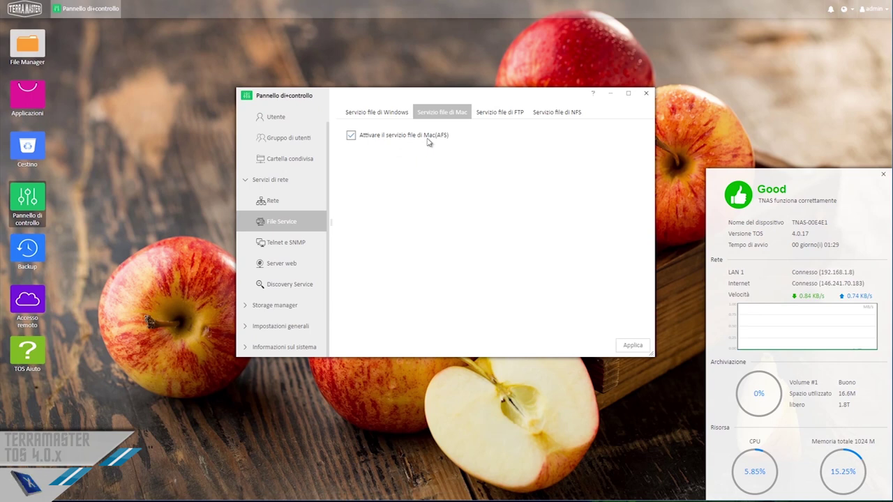
pyautogui.click(492, 116)
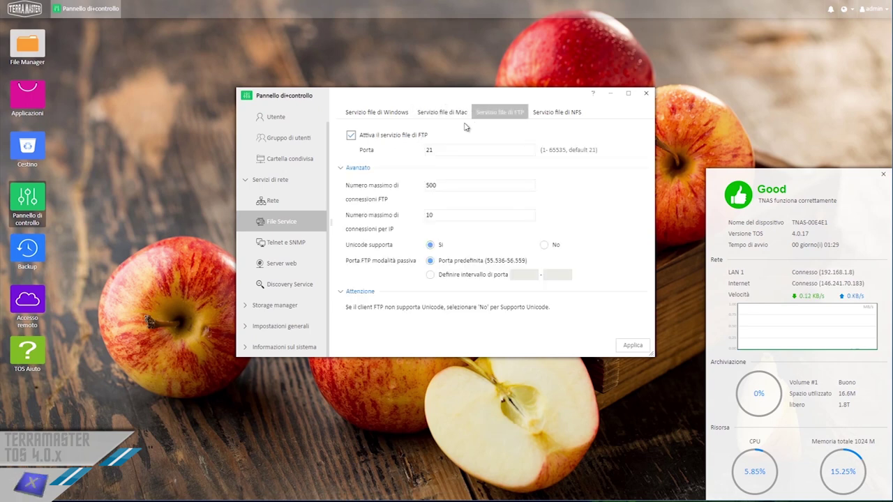
pyautogui.click(564, 114)
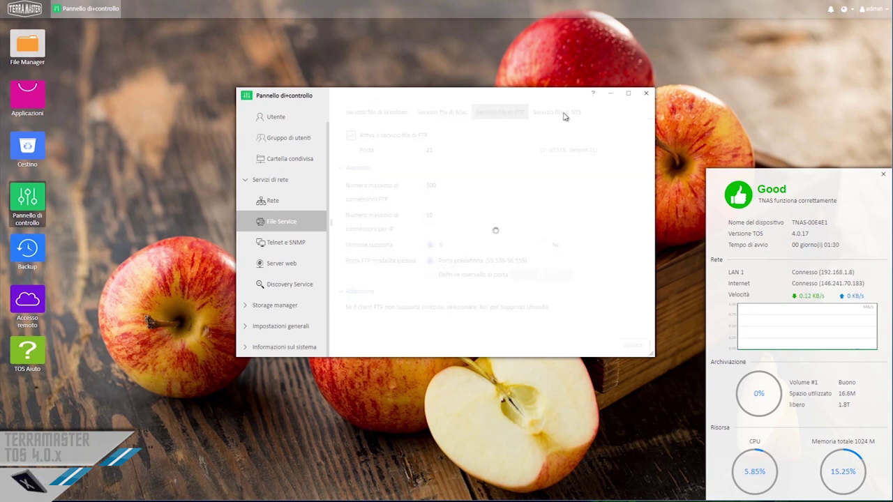
# - Review the remaining Servizi di rete settings: Telnet/SSH and SNMP, Server web, and Discovery Service
pyautogui.click(298, 243)
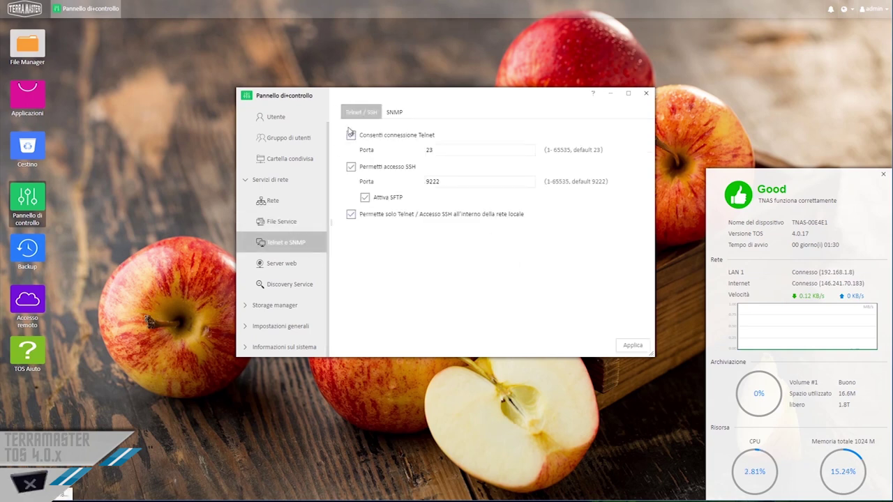
pyautogui.click(396, 117)
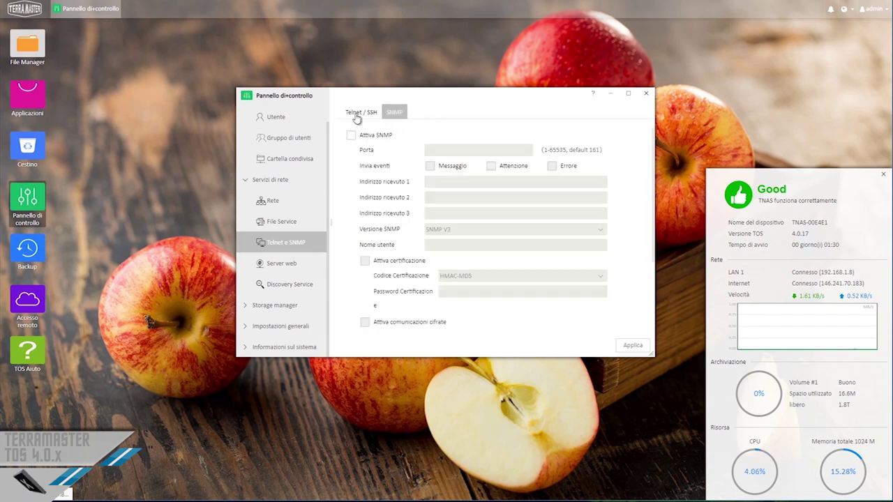
pyautogui.click(272, 270)
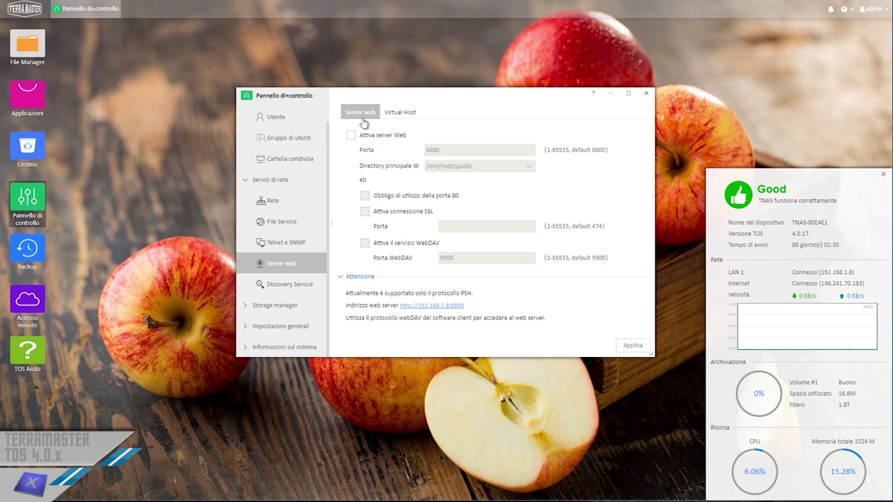
pyautogui.click(305, 291)
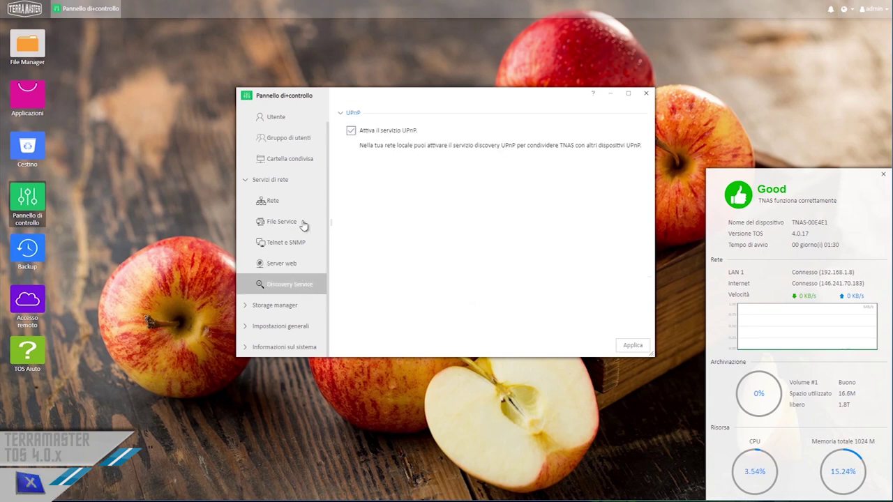
# - Examine the hard drives under Storage manager, including the details of HDD1 and its S.M.A.R.T. attribute list
pyautogui.click(252, 309)
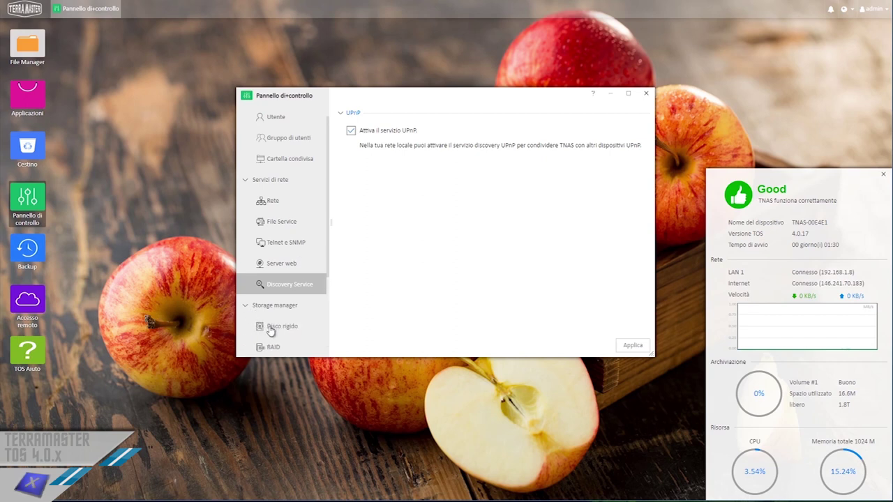
pyautogui.scroll(-3, 272, 330)
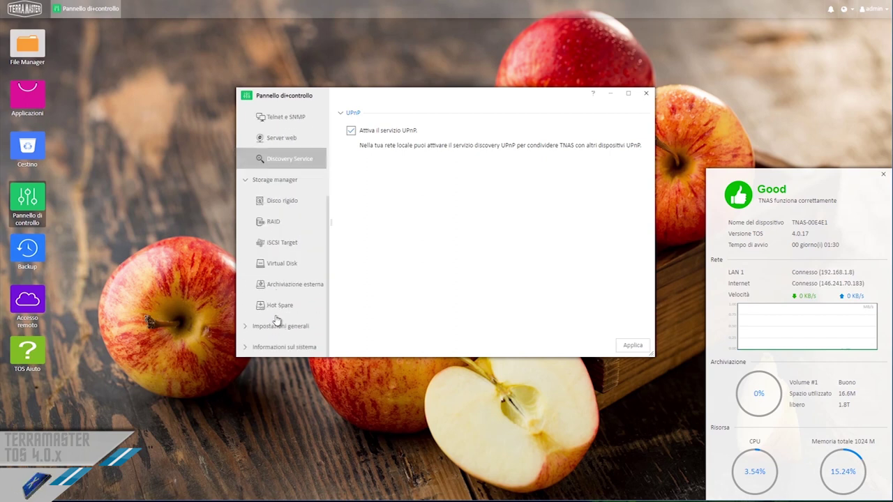
pyautogui.click(286, 205)
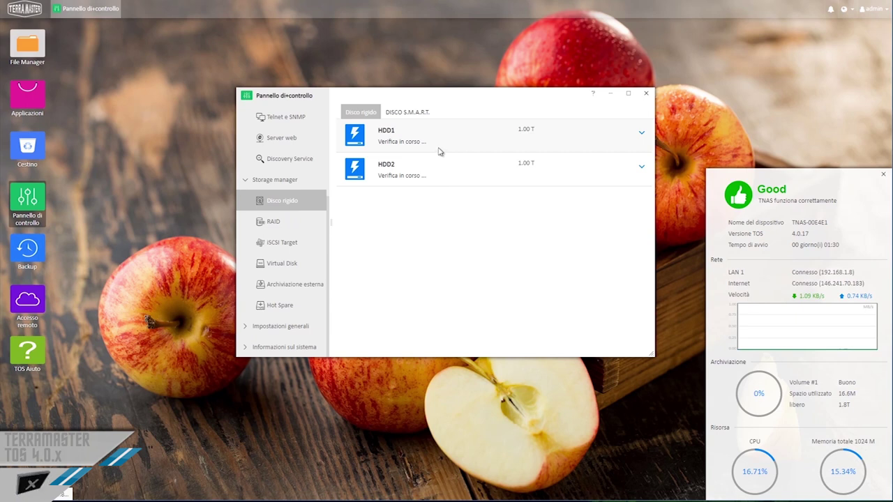
pyautogui.click(641, 134)
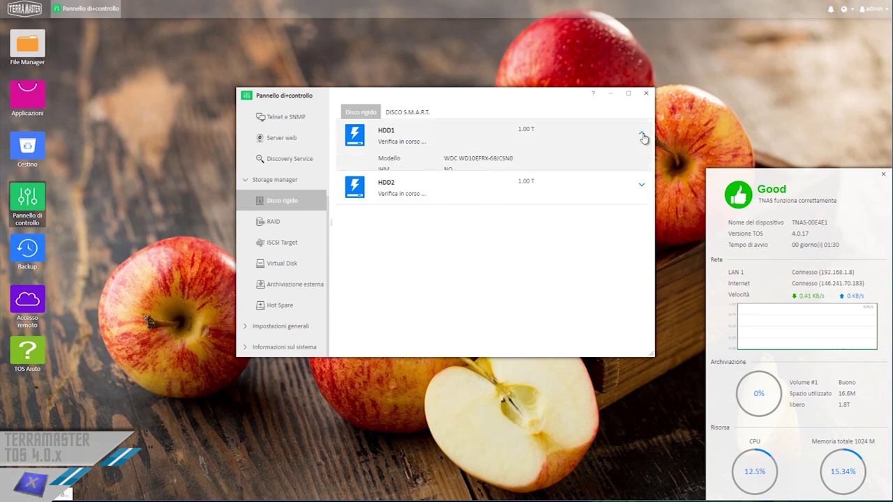
pyautogui.click(413, 113)
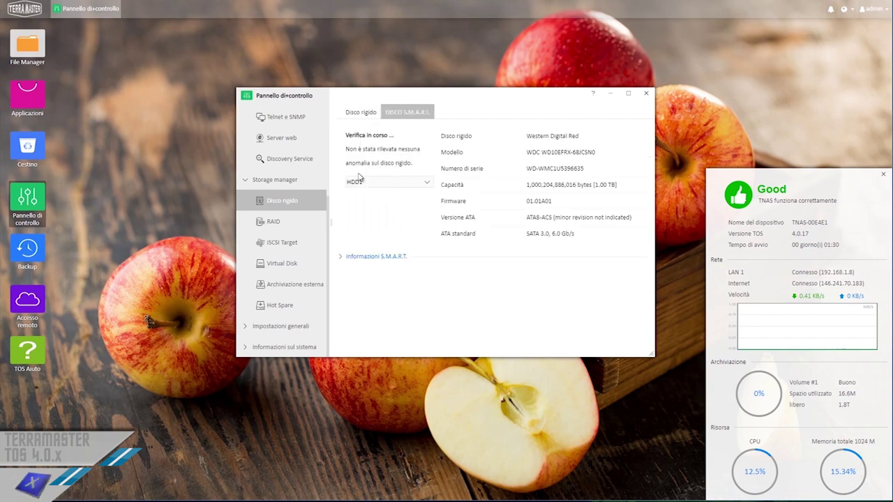
pyautogui.click(346, 257)
pyautogui.scroll(-5, 363, 276)
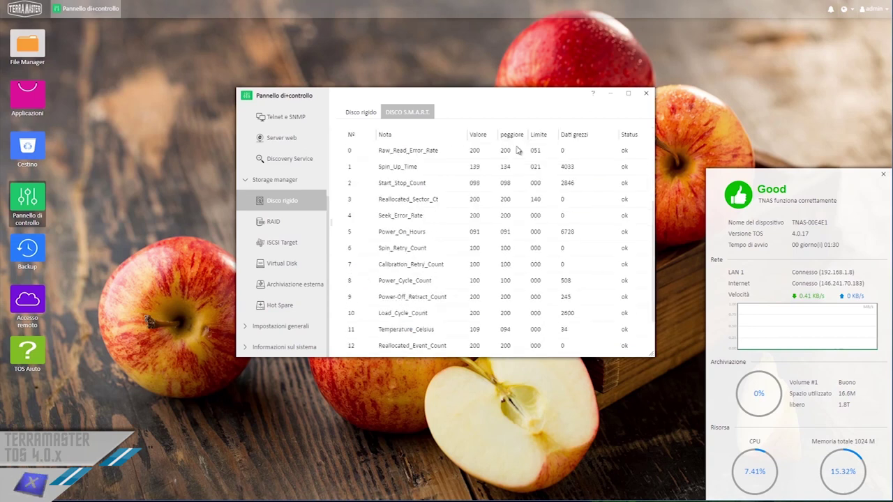
pyautogui.scroll(5, 517, 150)
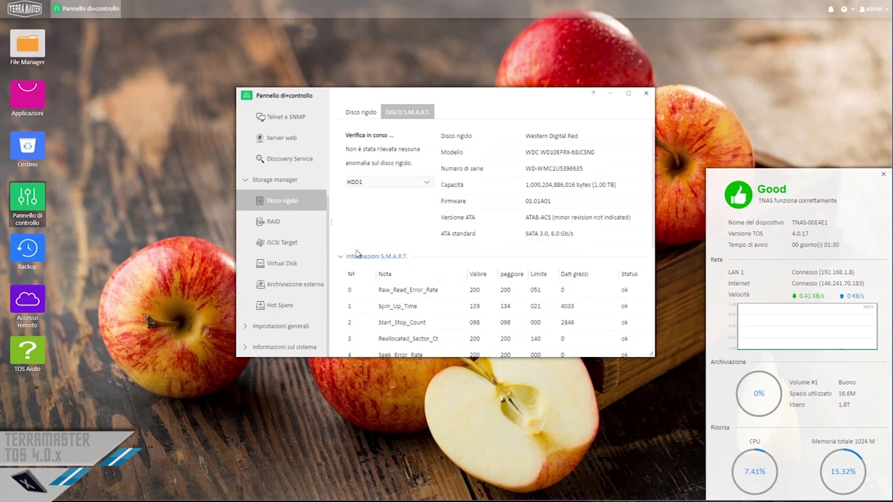
# - Inspect the RAID configuration and expand the details of Volume #1
pyautogui.click(273, 221)
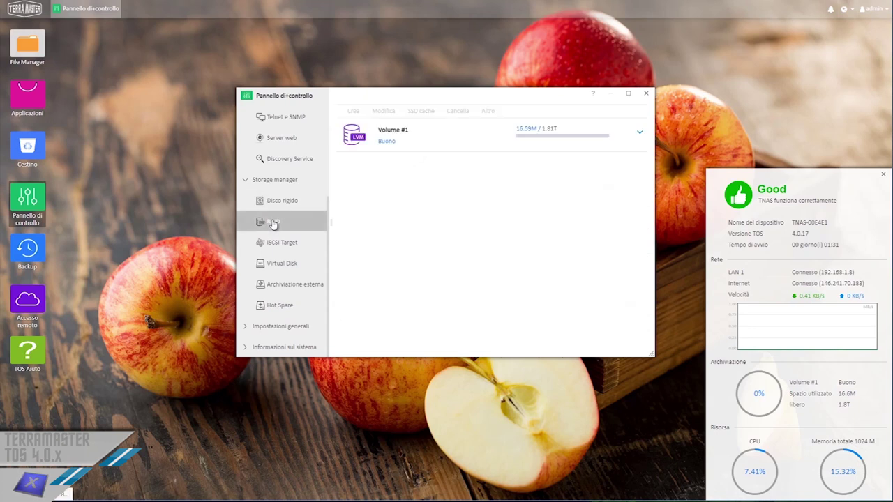
pyautogui.click(433, 140)
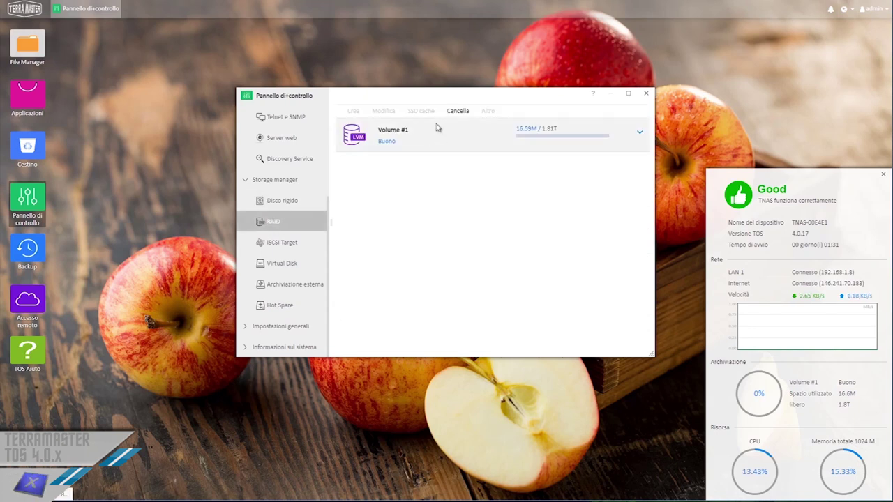
pyautogui.click(639, 135)
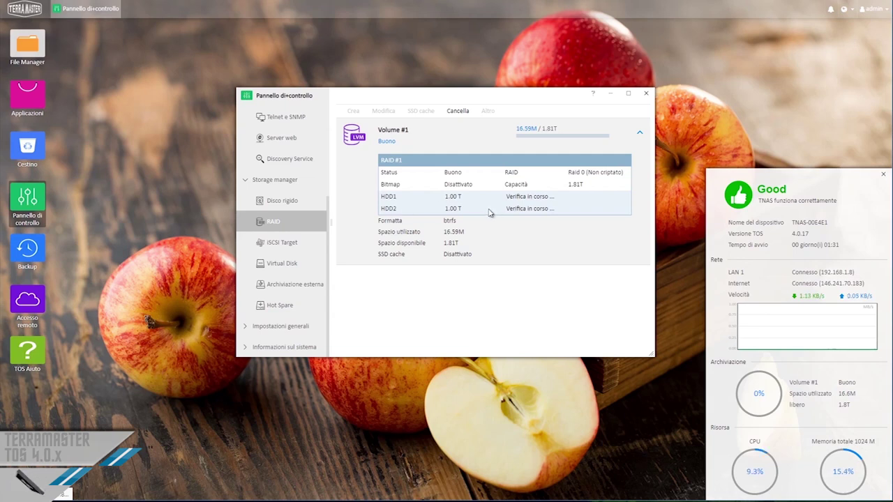
# - Review the iSCSI Target, Virtual Disk, Archiviazione esterna and Hot Spare pages of Storage manager
pyautogui.click(286, 243)
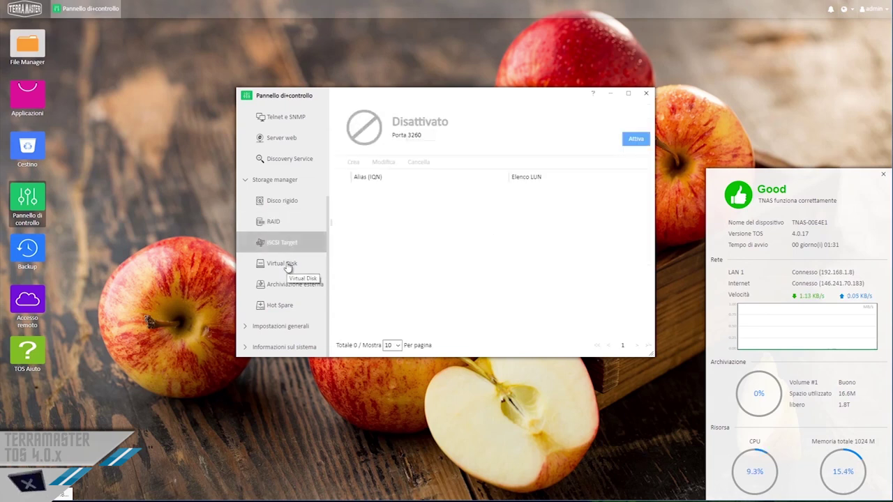
pyautogui.click(293, 270)
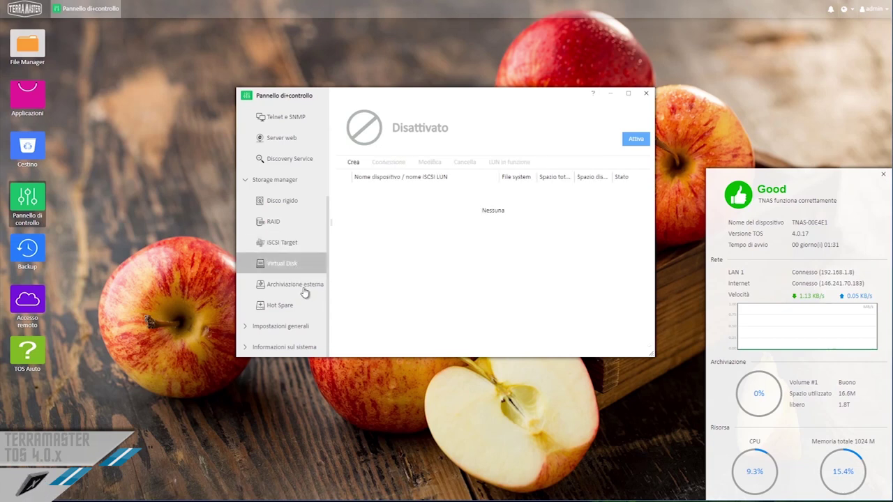
pyautogui.click(304, 292)
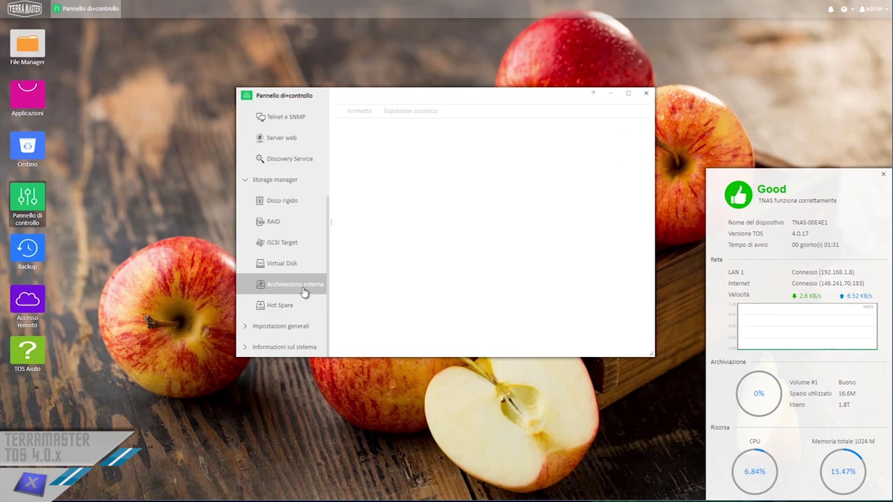
pyautogui.click(293, 308)
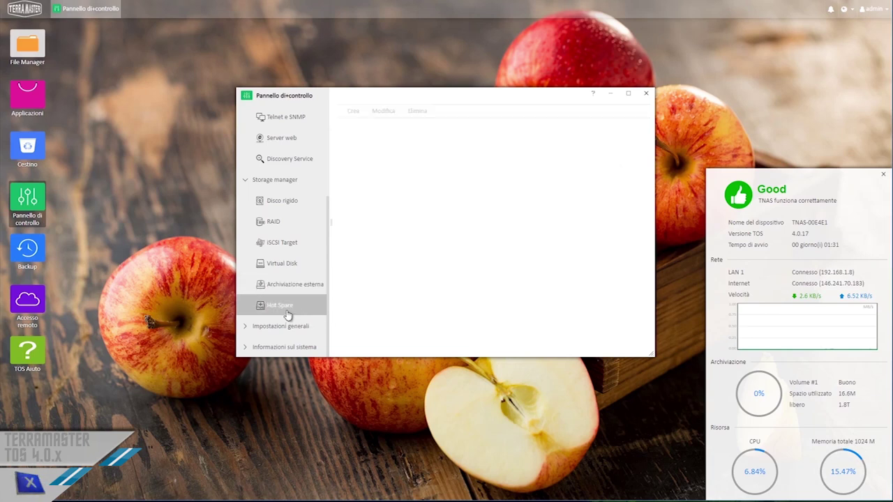
# - Under Impostazioni generali, review the time zone settings, the fan modes and the available hard drive sleep intervals
pyautogui.click(288, 325)
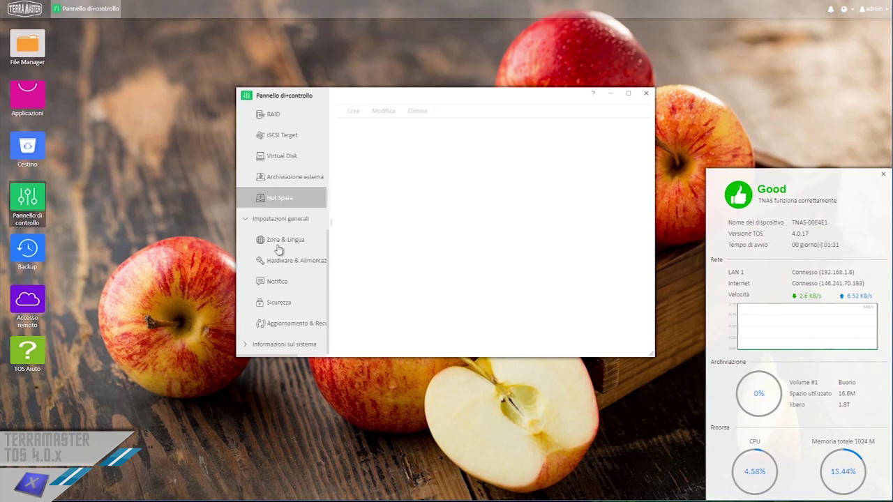
pyautogui.click(286, 242)
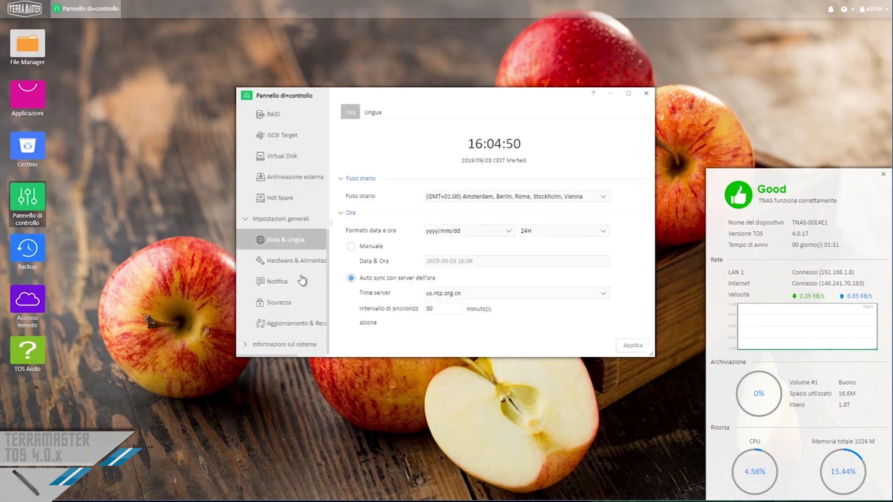
pyautogui.click(295, 261)
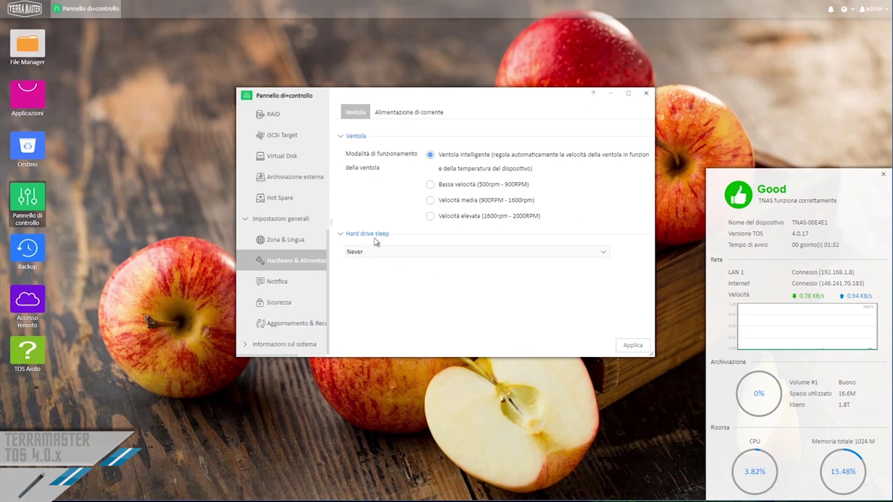
pyautogui.click(392, 252)
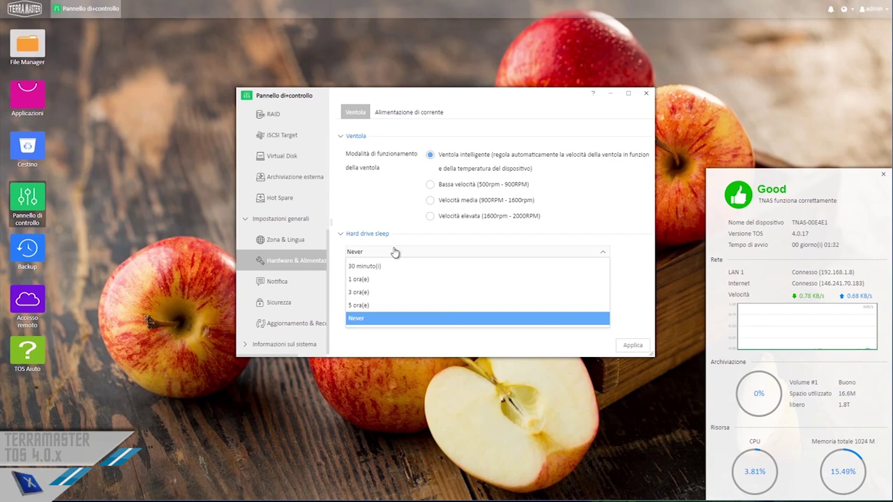
pyautogui.click(394, 251)
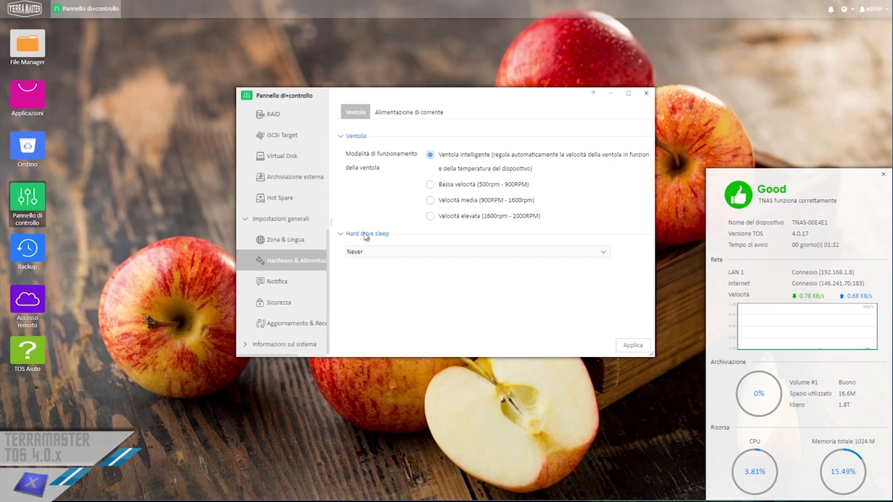
# - Review the alert notification settings, the SSL certificates and firewall under Sicurezza, and the software update options
pyautogui.click(279, 287)
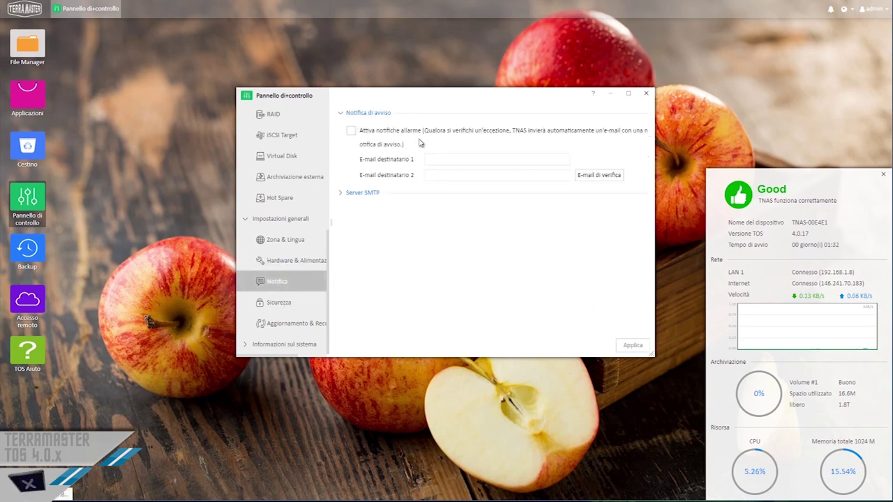
pyautogui.click(279, 302)
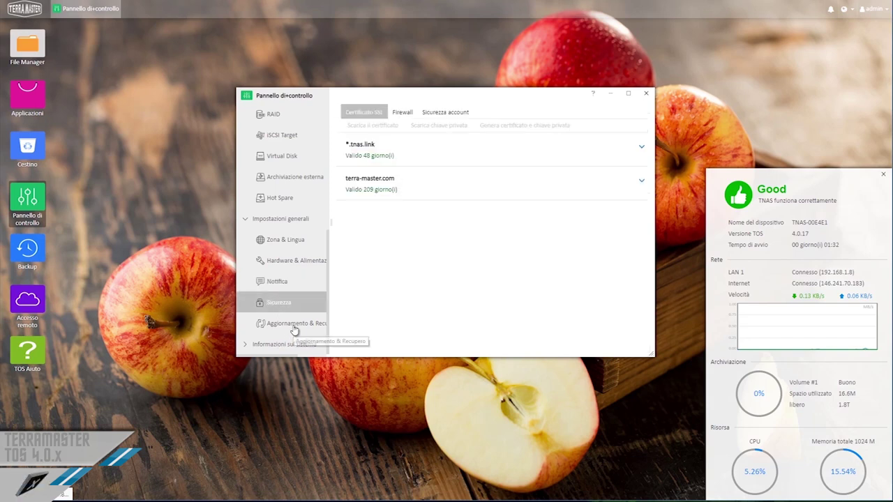
pyautogui.click(409, 119)
pyautogui.click(425, 119)
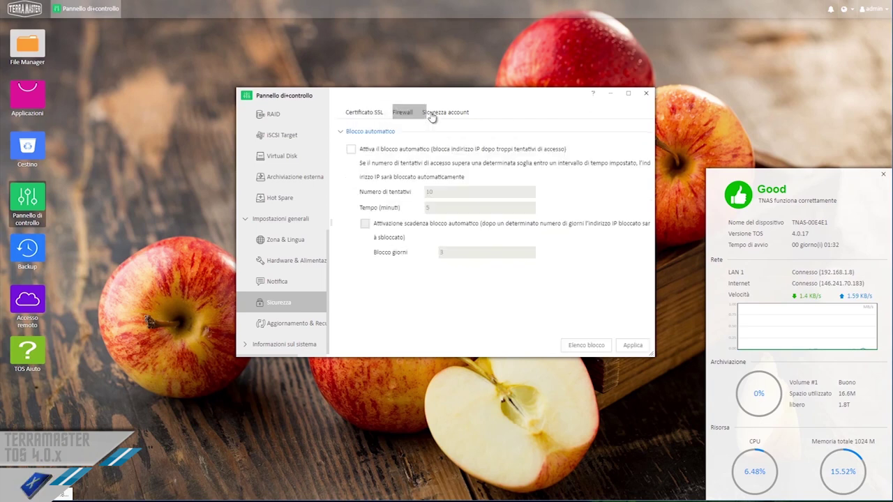
pyautogui.click(292, 328)
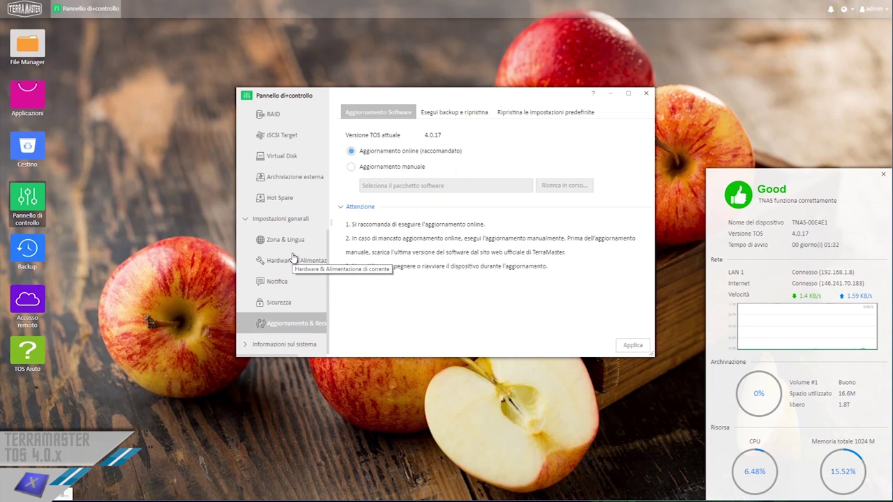
# - Under Informazioni sul sistema, review the hardware information and the status of all services
pyautogui.click(247, 347)
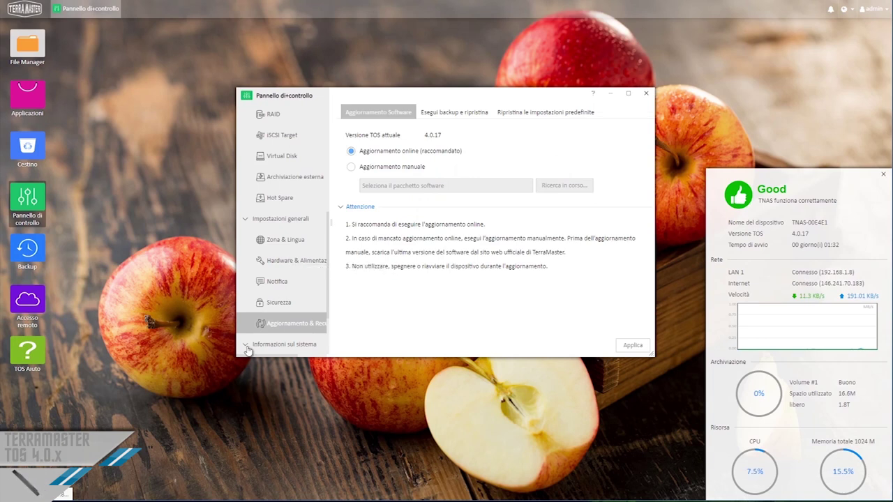
pyautogui.scroll(-2, 282, 341)
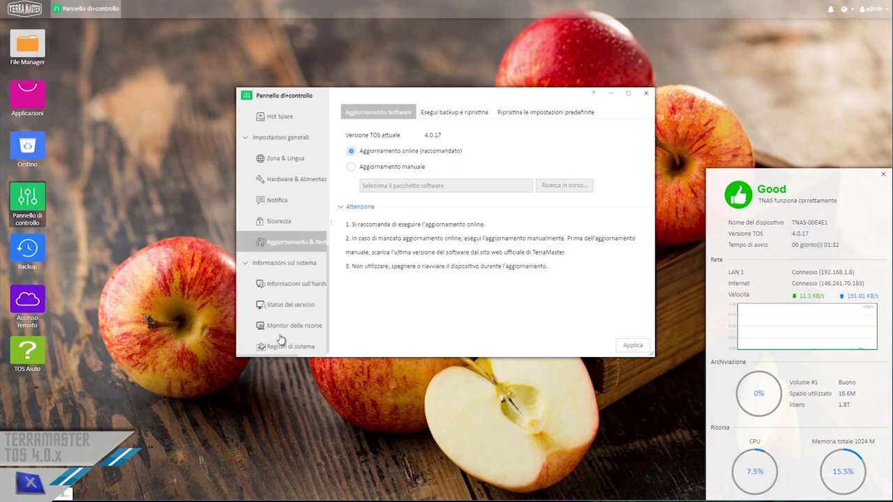
pyautogui.click(291, 288)
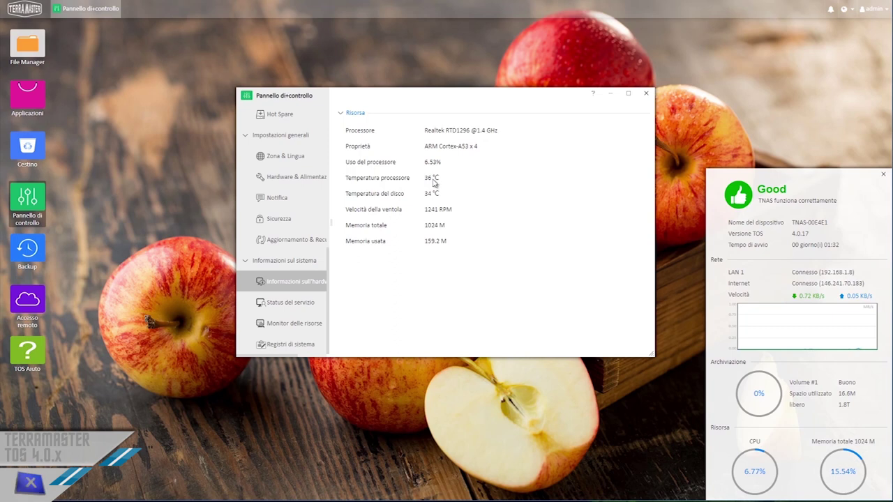
pyautogui.click(298, 304)
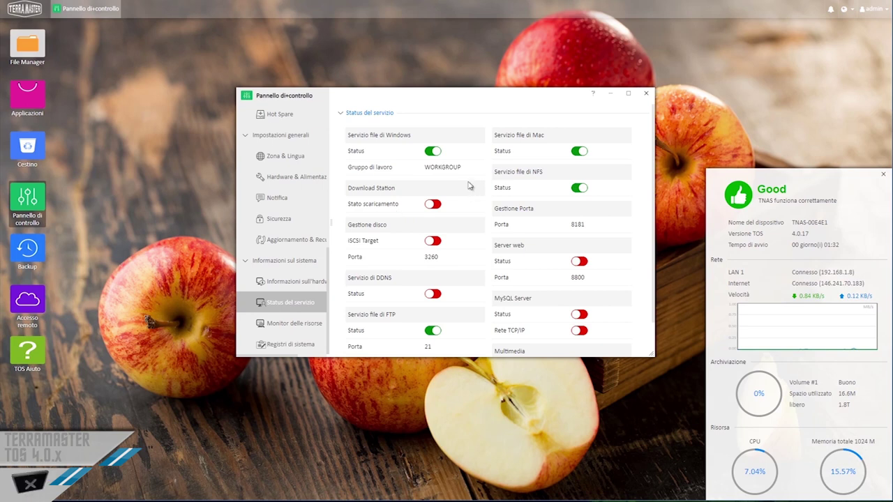
pyautogui.scroll(-1, 501, 239)
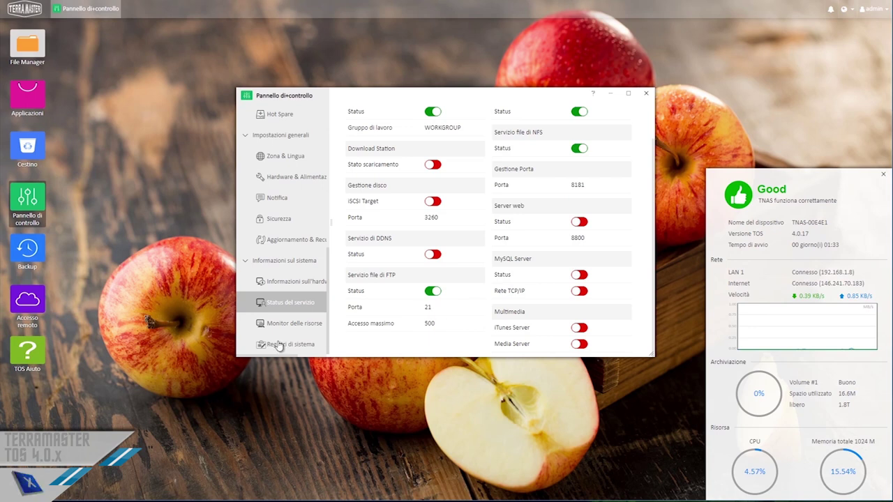
# - In Monitor delle risorse, examine the usage graphs of all four CPUs and the memory usage
pyautogui.click(293, 328)
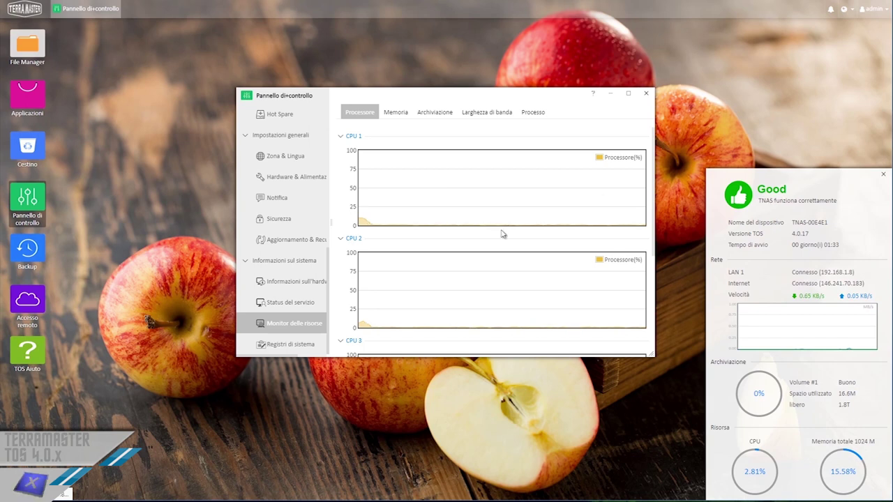
pyautogui.scroll(-5, 401, 205)
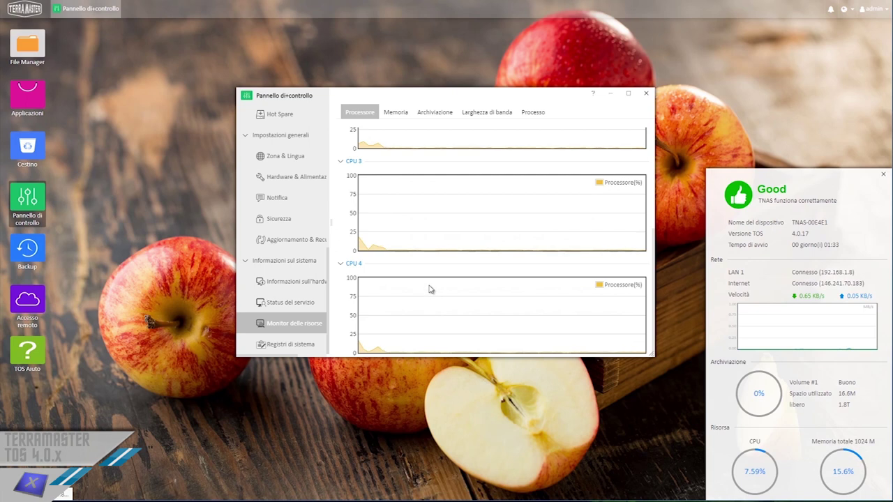
pyautogui.scroll(5, 426, 293)
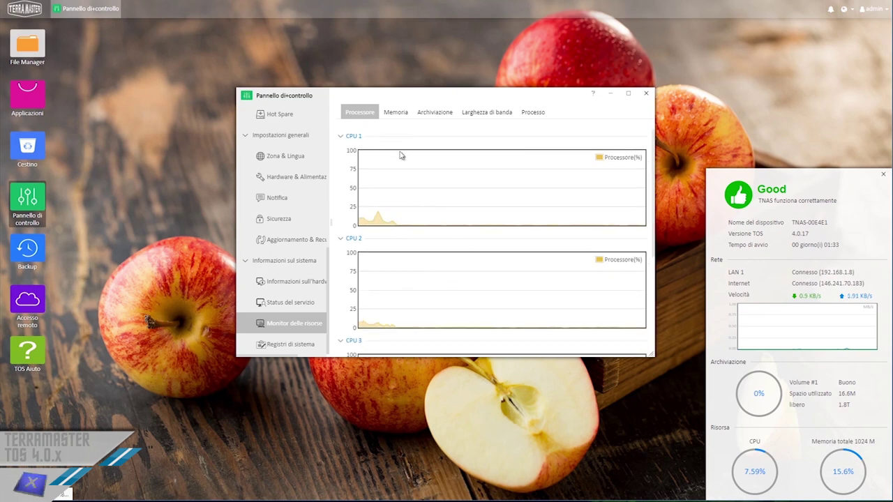
pyautogui.scroll(-2, 401, 155)
pyautogui.click(395, 112)
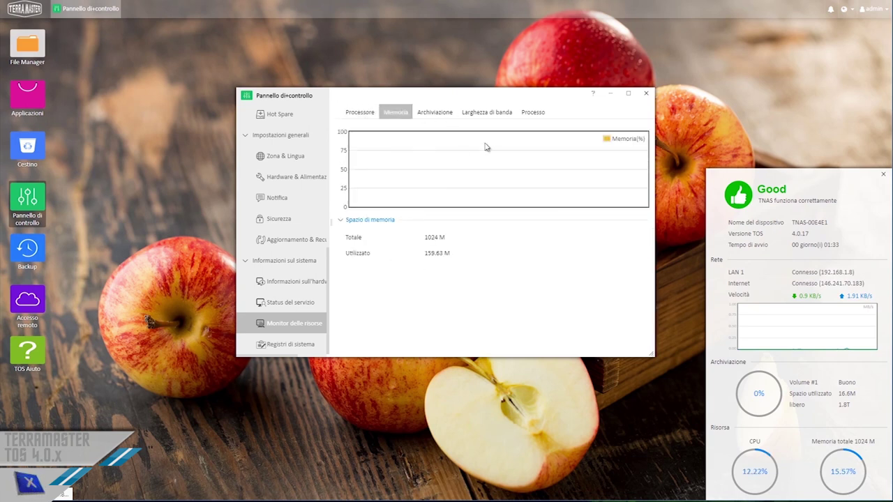
# - Check the storage usage of Volume #1 and the LAN 1 bandwidth graph in the resource monitor
pyautogui.click(435, 112)
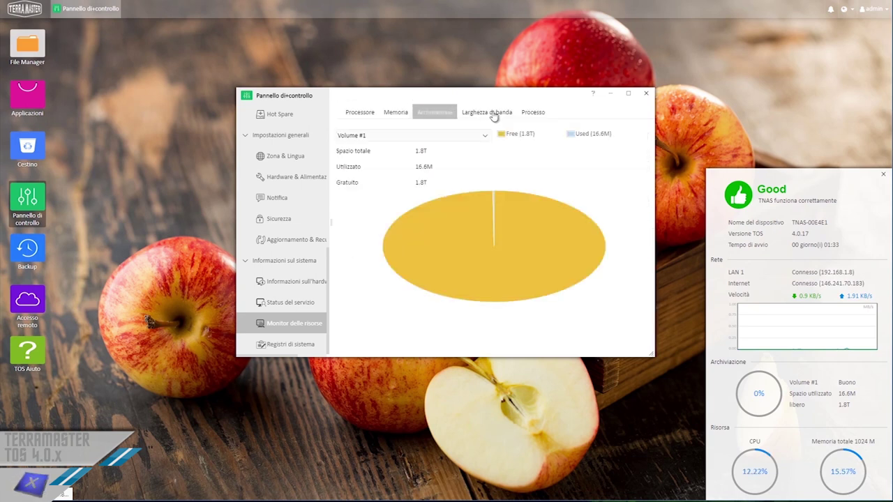
pyautogui.click(485, 136)
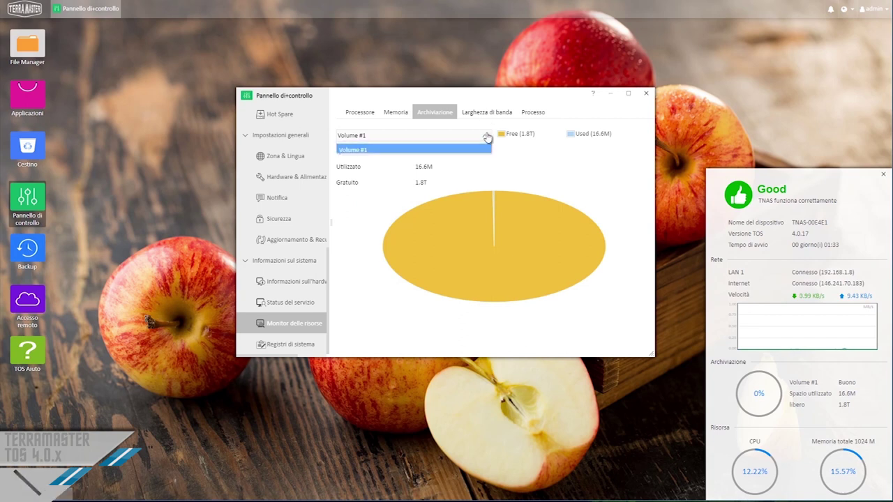
pyautogui.click(425, 137)
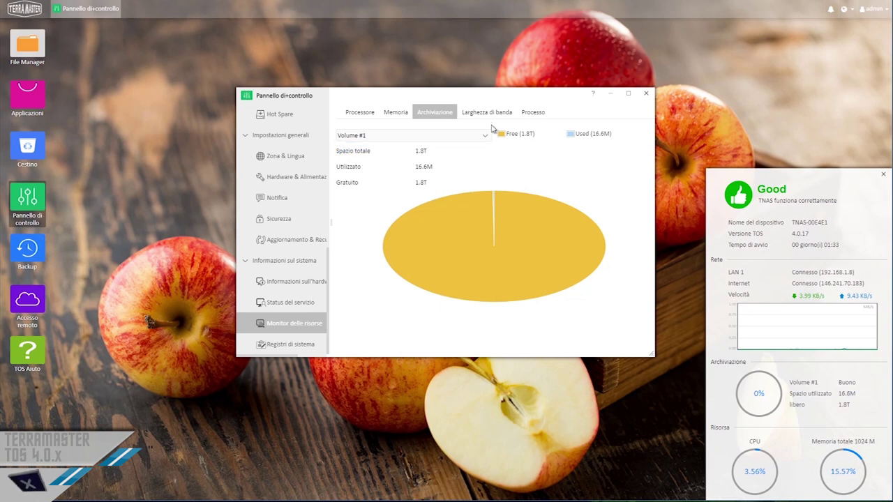
pyautogui.click(485, 113)
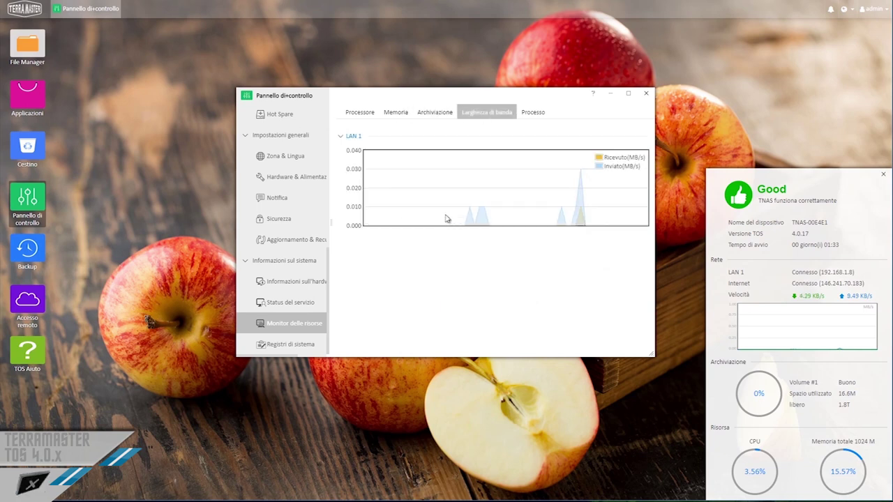
# - Look through the running process list and the event log under Registri di sistema, and close the control panel
pyautogui.click(539, 115)
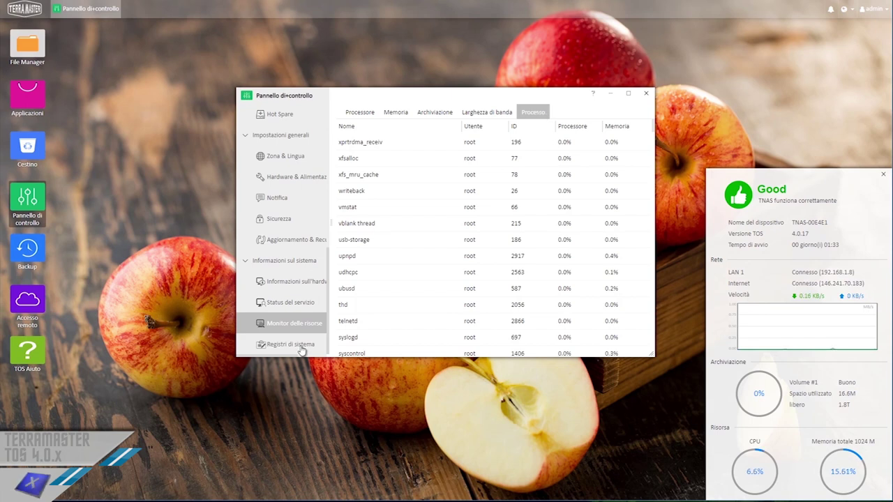
pyautogui.scroll(-20, 395, 190)
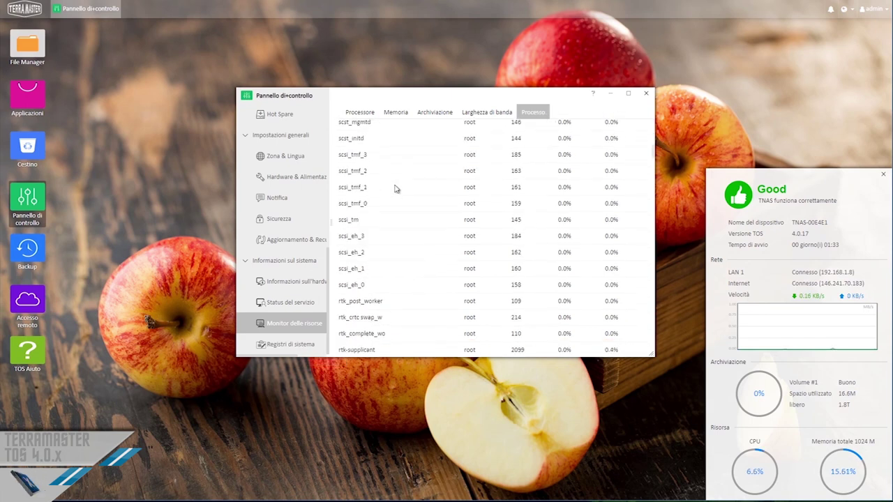
pyautogui.scroll(-4, 395, 189)
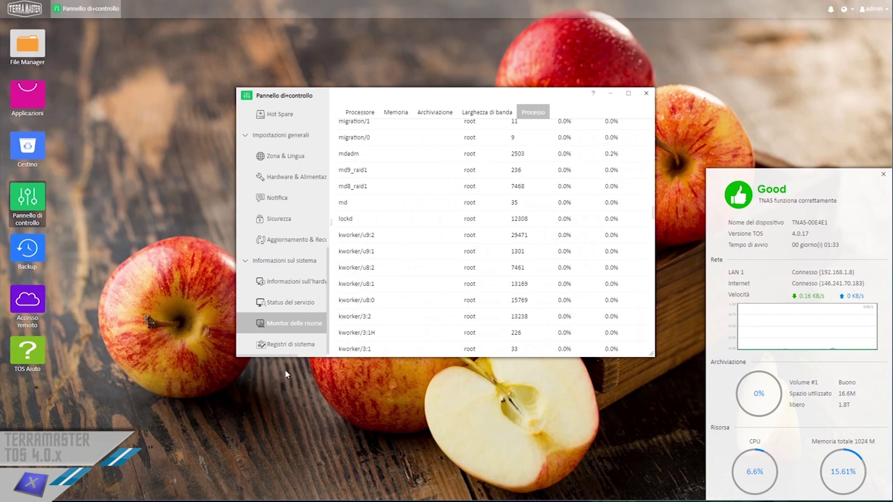
pyautogui.click(293, 347)
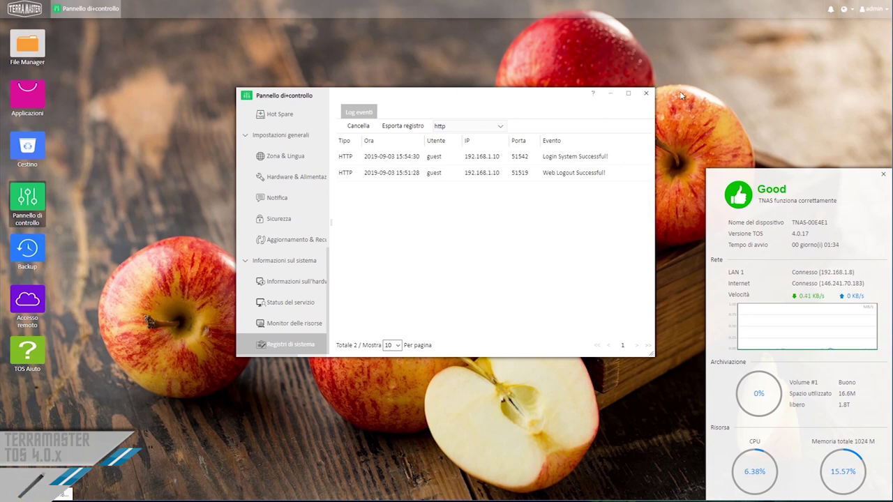
pyautogui.click(649, 94)
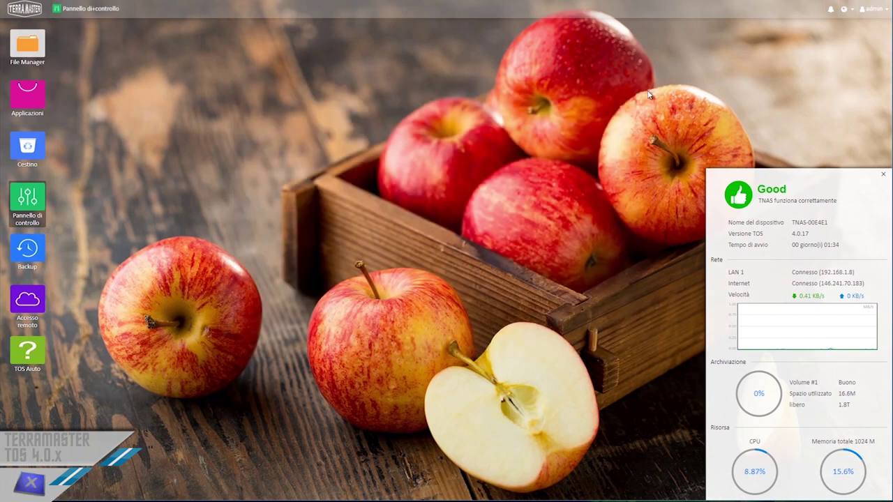
# - Review the Rsync Server, Rsync Backup, Time Machine and external USB device pages of Backup, and close it
pyautogui.click(26, 248)
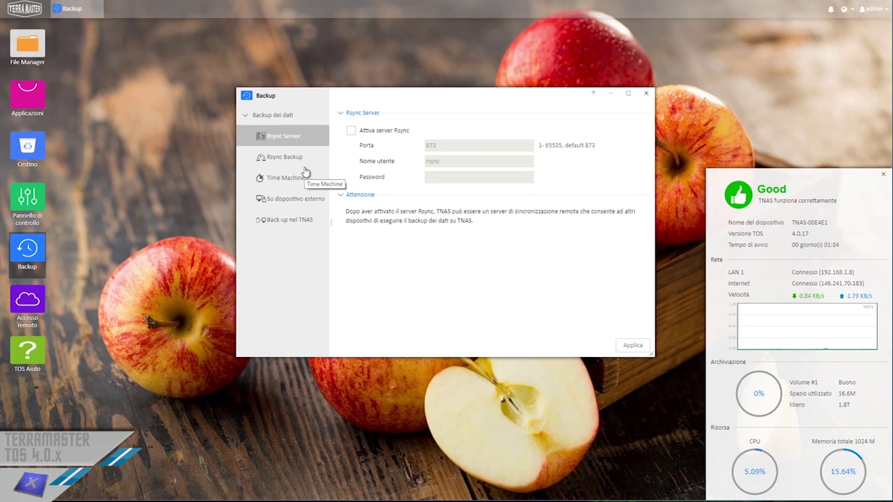
pyautogui.click(300, 159)
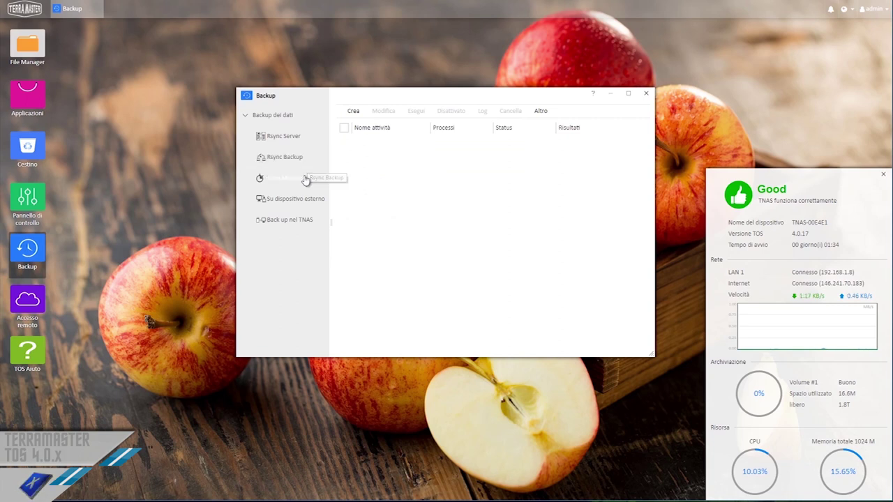
pyautogui.click(303, 178)
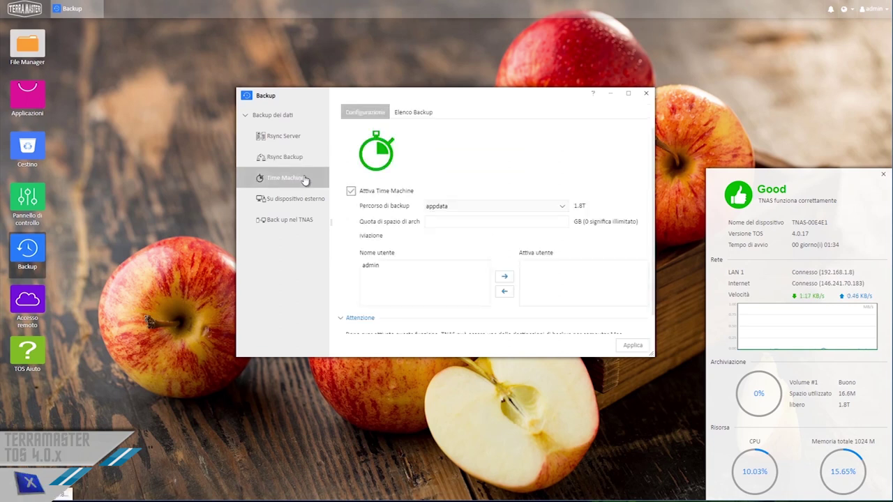
pyautogui.click(295, 201)
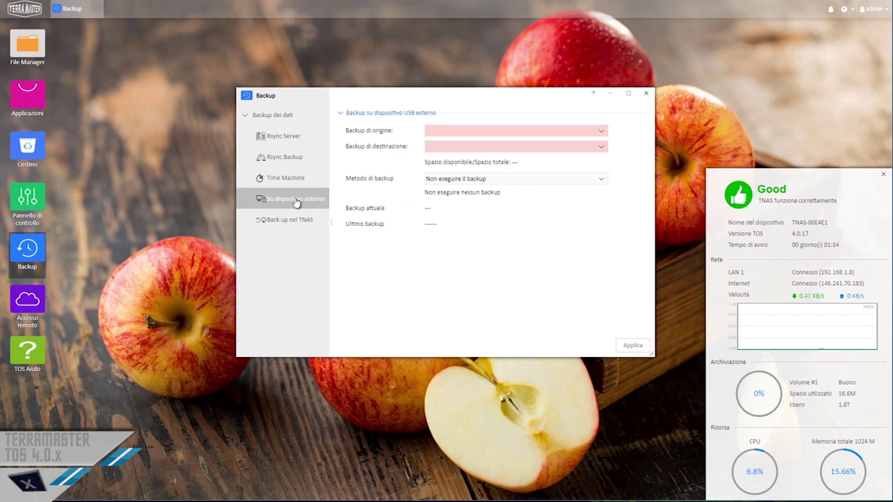
pyautogui.click(647, 94)
# - Review the TNAS.online and DDNS settings of Accesso remoto, and close its window
pyautogui.click(28, 301)
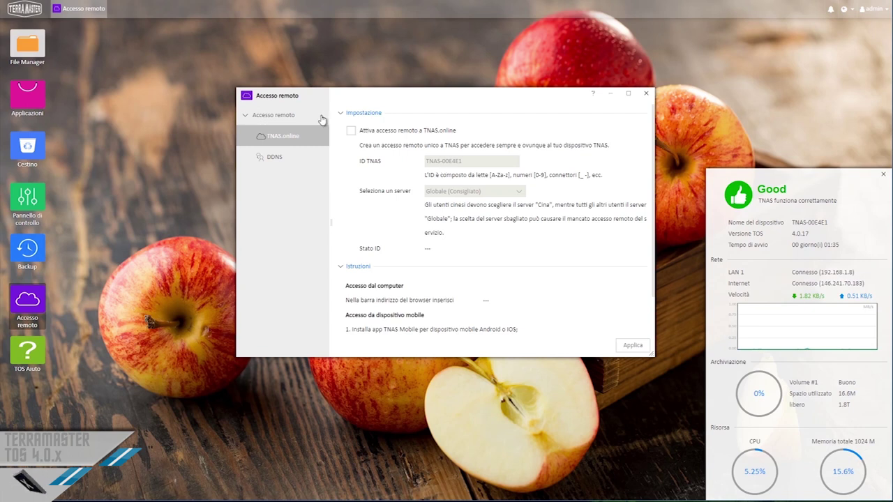
pyautogui.click(286, 152)
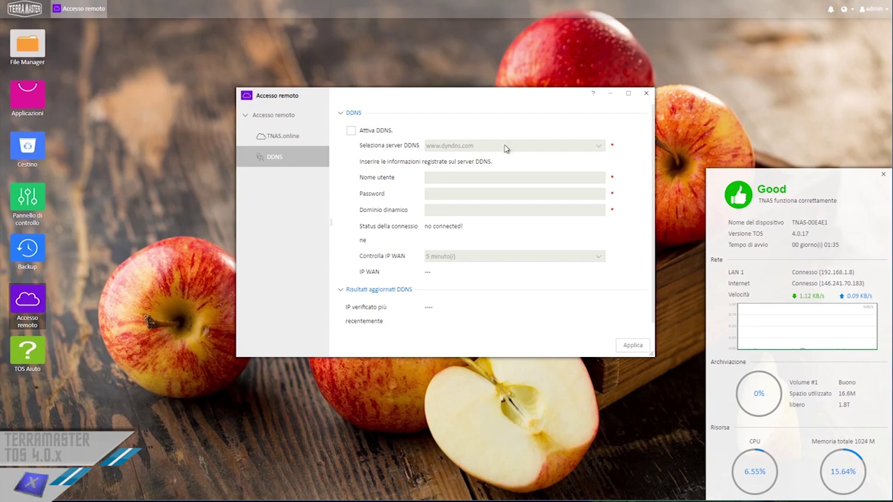
pyautogui.click(647, 94)
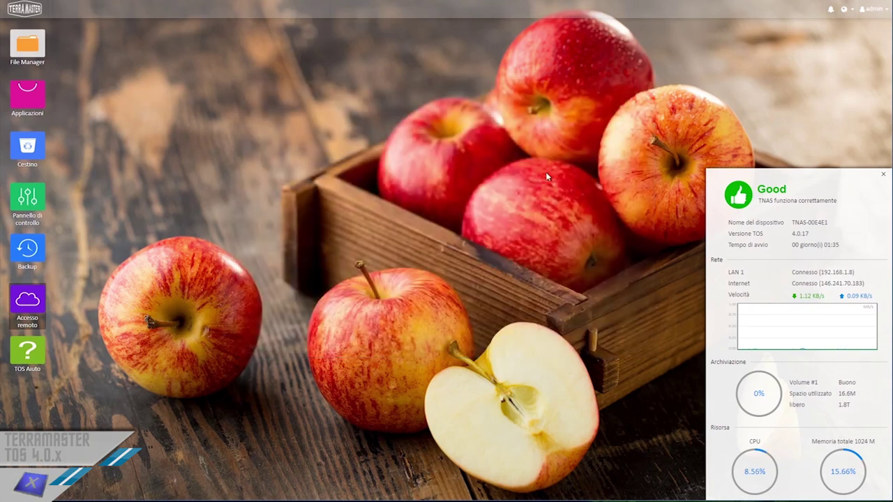